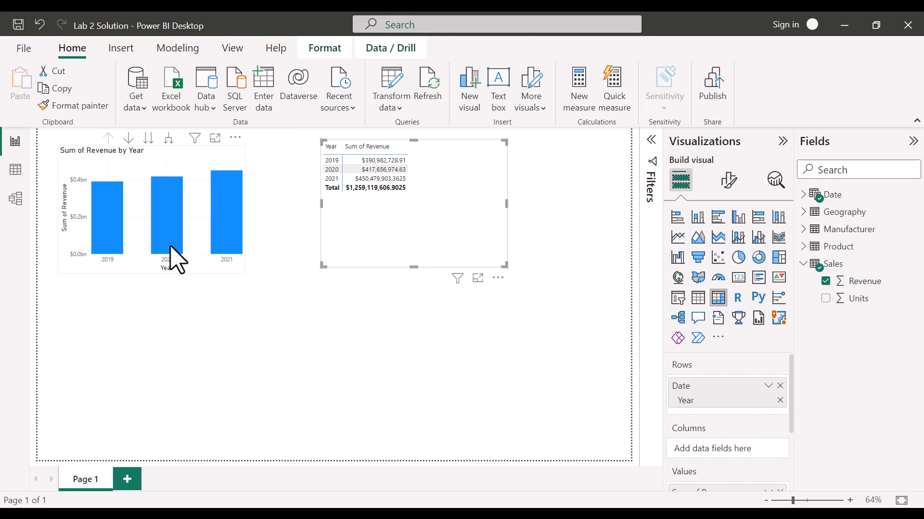
Create a new measure in the Sales table and name it PY Sales
{"action": "mouse_move", "coordinate": [172, 216]}
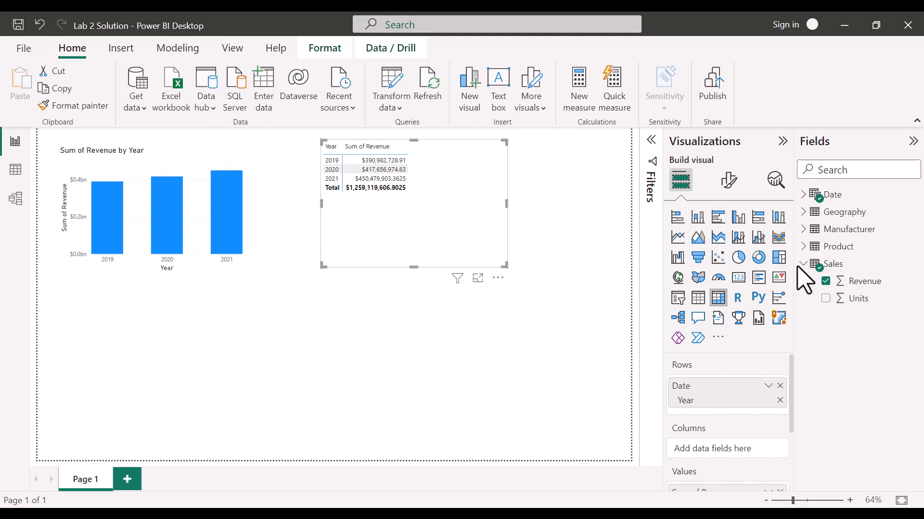
{"action": "left_click", "coordinate": [835, 268]}
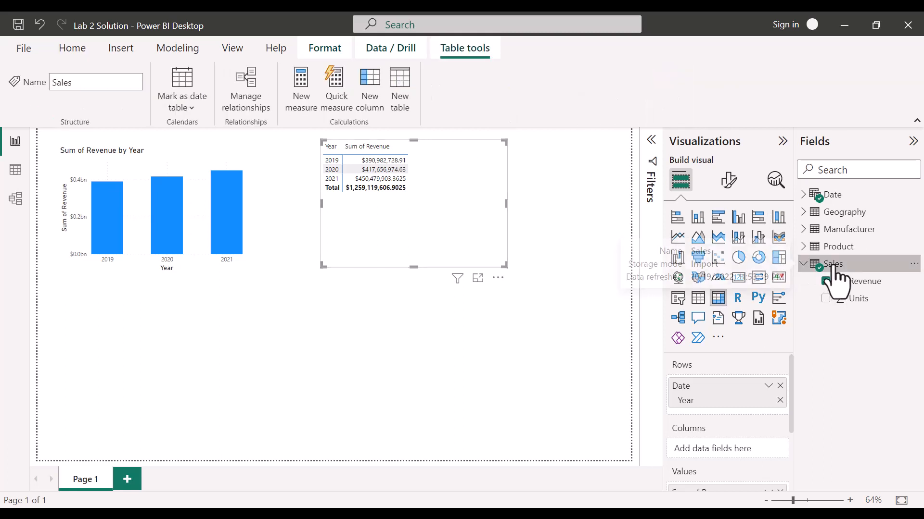
{"action": "right_click", "coordinate": [836, 269]}
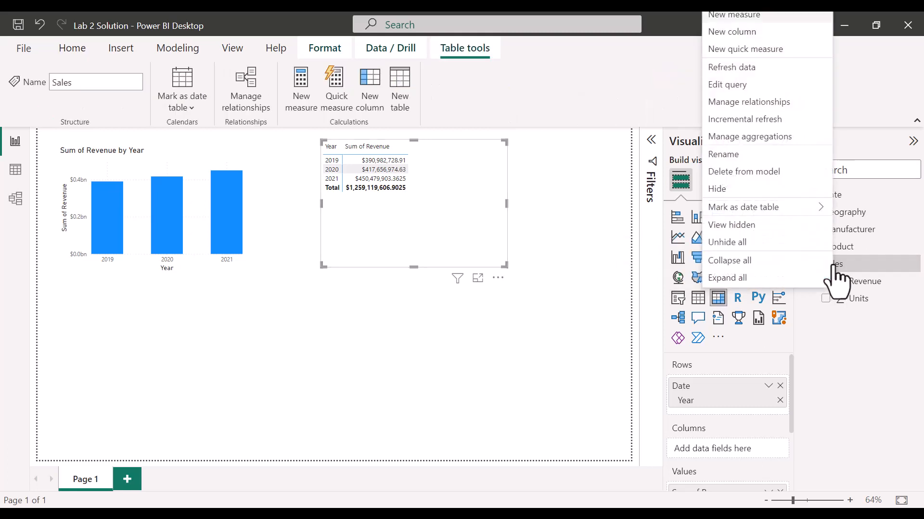
{"action": "left_click", "coordinate": [765, 16]}
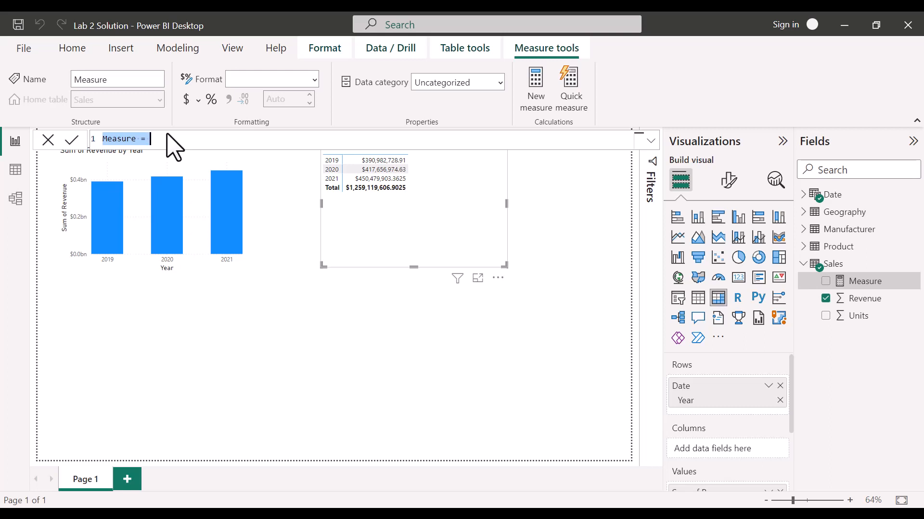
{"action": "type", "text": "PY Sal"}
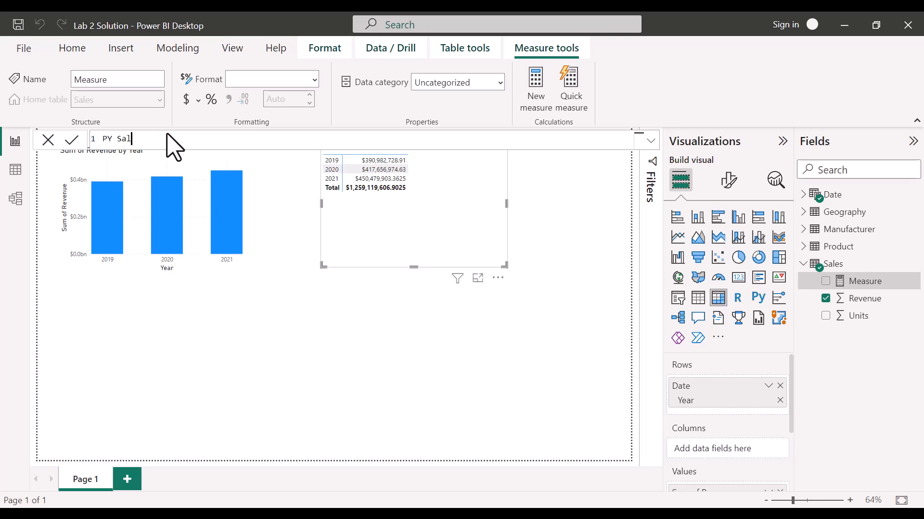
{"action": "type", "text": "es ="}
Begin the PY Sales formula with CALCULATE, using SUM(Sales[Revenue]) as its expression
{"action": "type", "text": "CAL"}
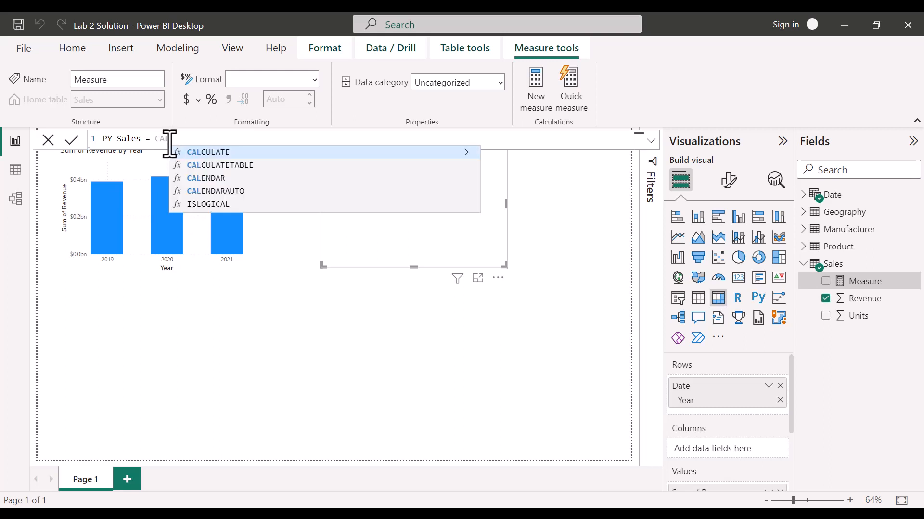
{"action": "key", "text": "Tab"}
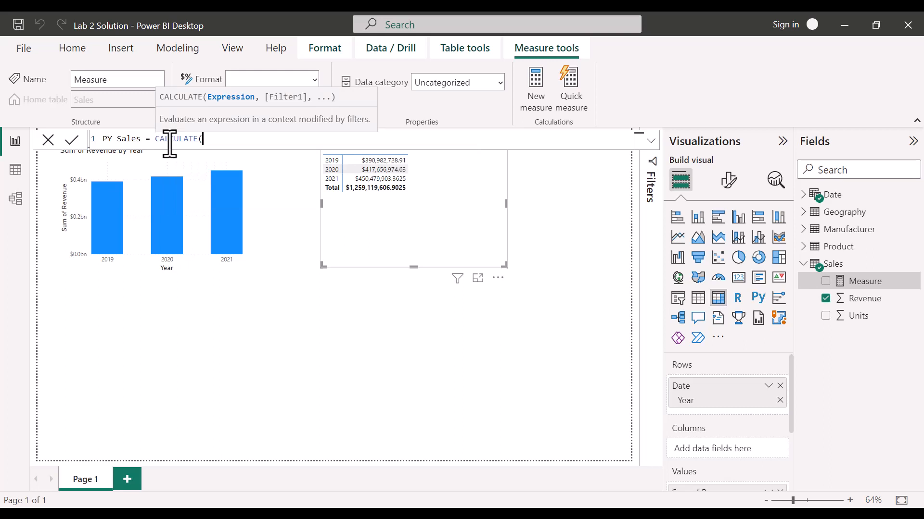
{"action": "type", "text": "Sum"}
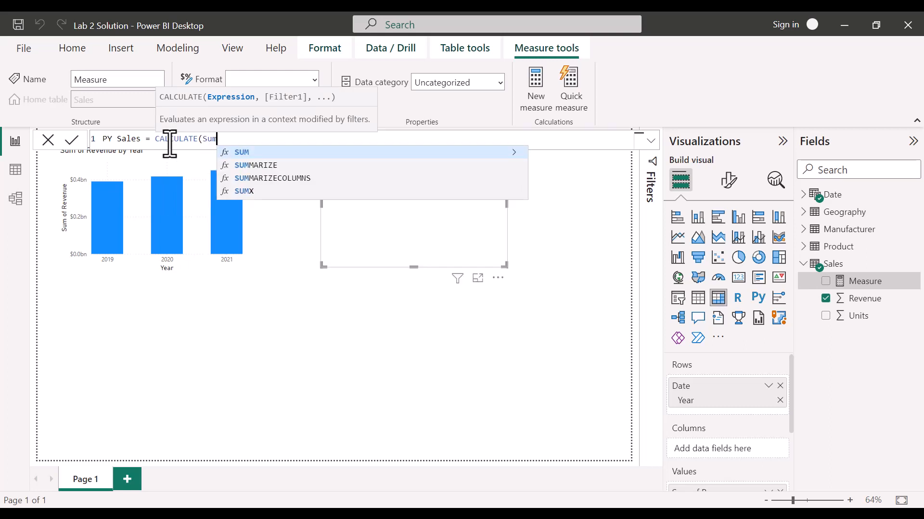
{"action": "type", "text": "["}
{"action": "key", "text": "BackSpace"}
{"action": "key", "text": "BackSpace"}
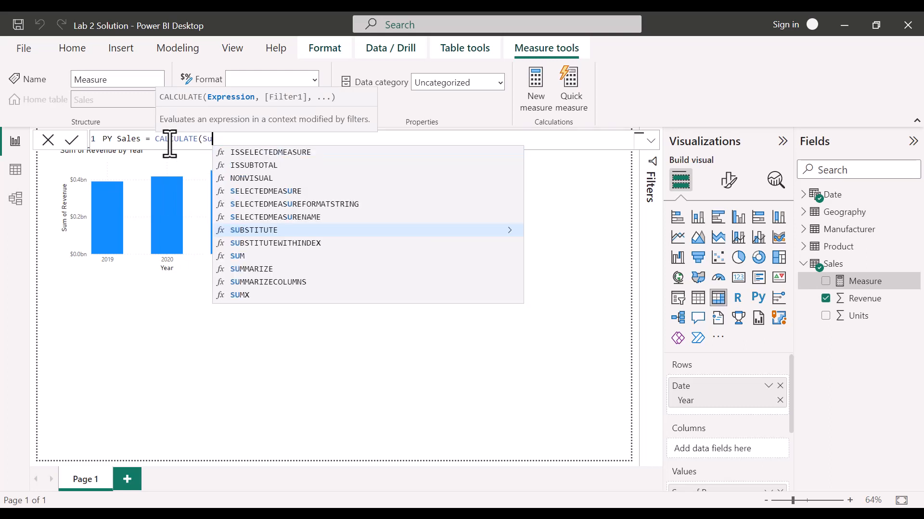
{"action": "type", "text": "m"}
{"action": "key", "text": "Tab"}
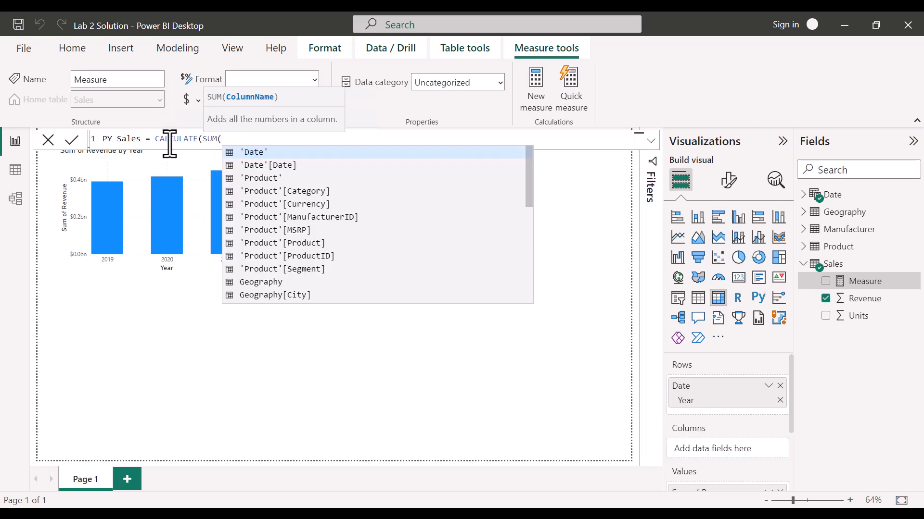
{"action": "type", "text": "Sal"}
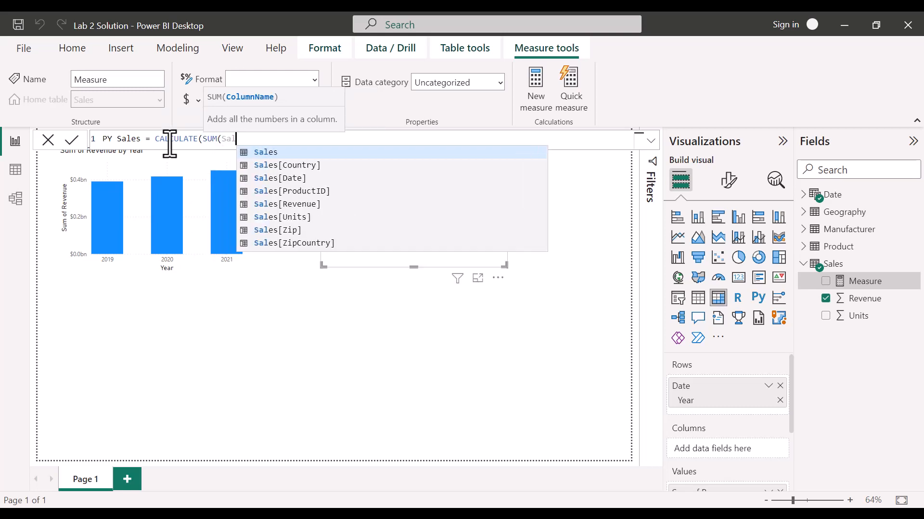
{"action": "type", "text": "es[Re"}
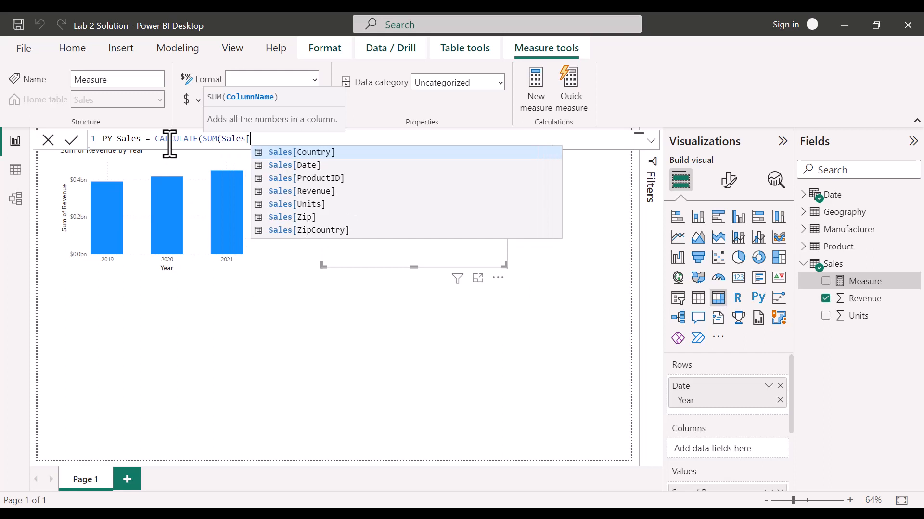
{"action": "key", "text": "Tab"}
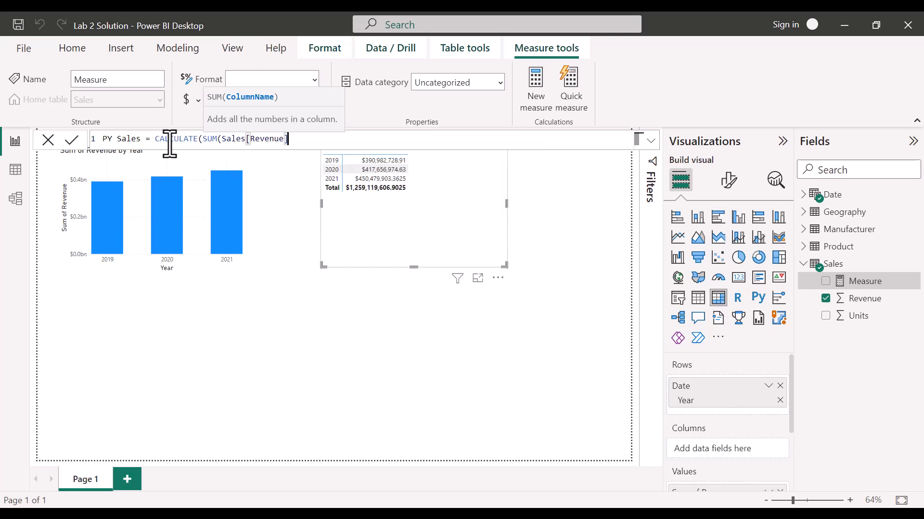
{"action": "type", "text": ")"}
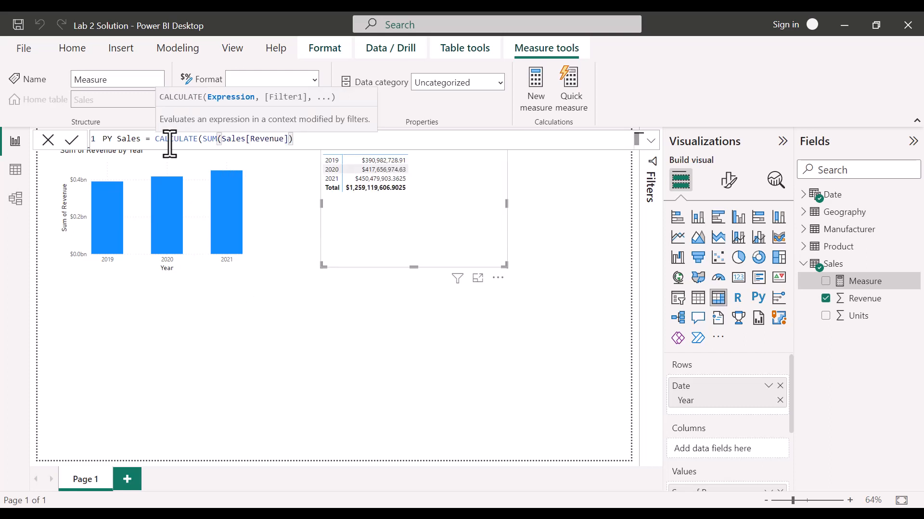
Add SAMEPERIODLASTYEAR('Date'[Date]) as the CALCULATE filter, close the formula and commit the PY Sales measure
{"action": "type", "text": ", sampe"}
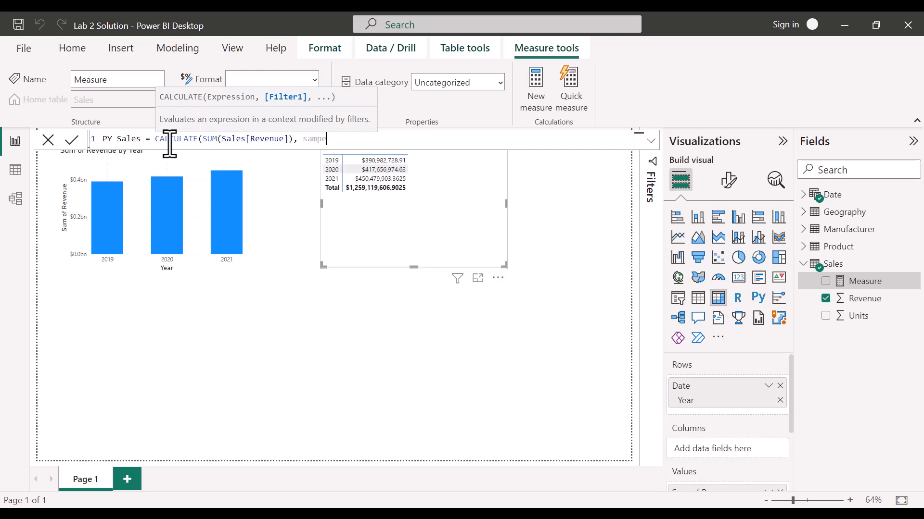
{"action": "key", "text": "BackSpace"}
{"action": "key", "text": "BackSpace"}
{"action": "type", "text": "e"}
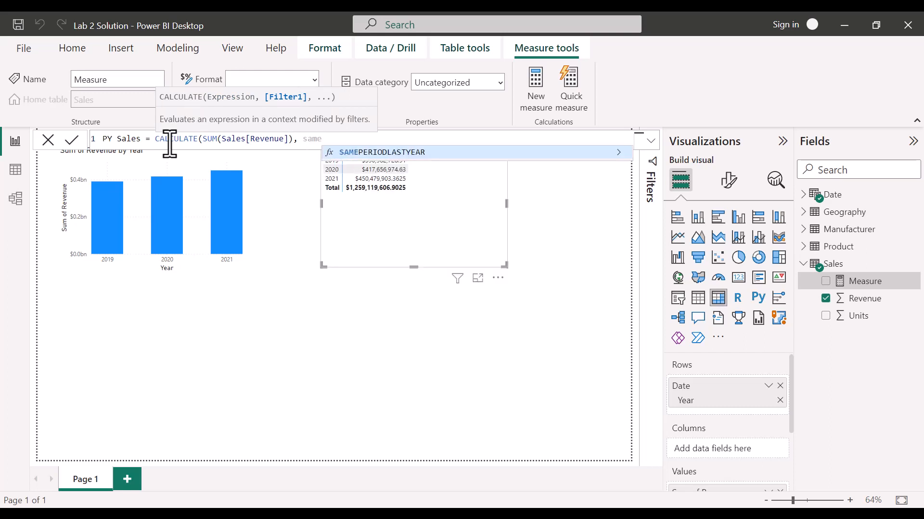
{"action": "key", "text": "Tab"}
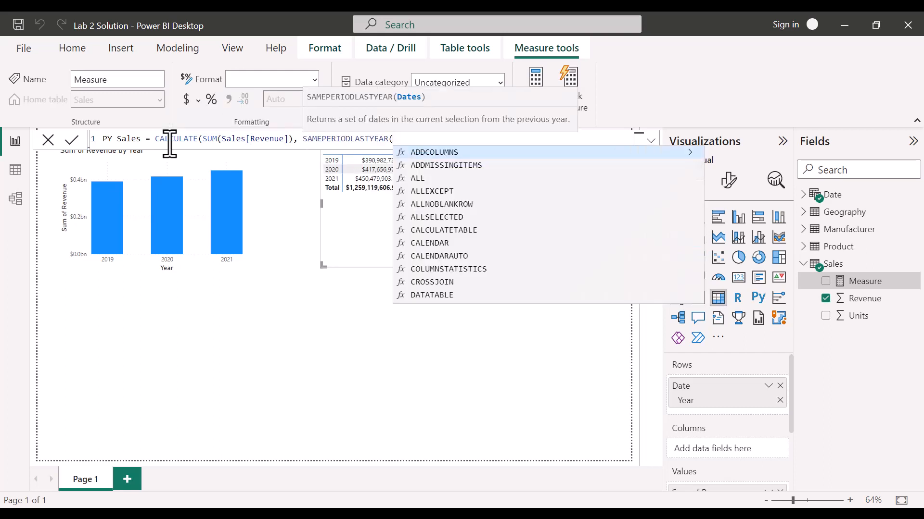
{"action": "type", "text": "'"}
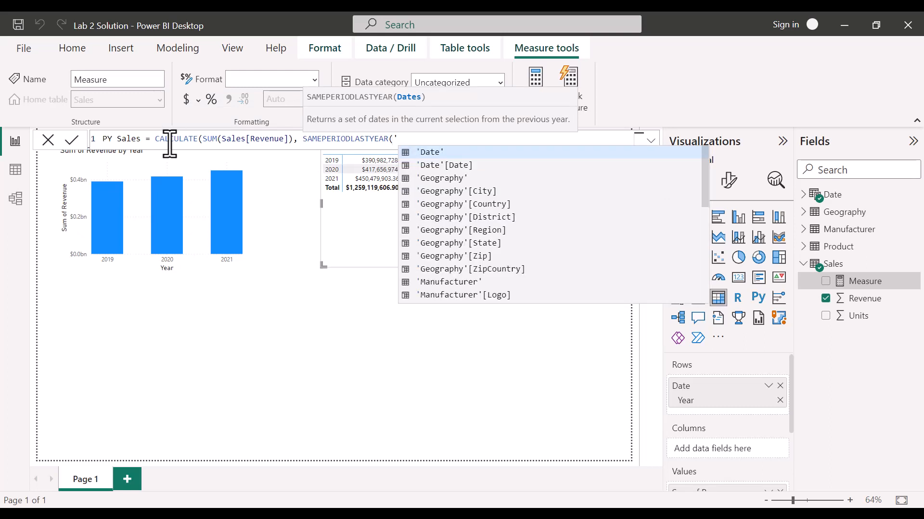
{"action": "key", "text": "Down"}
{"action": "key", "text": "Tab"}
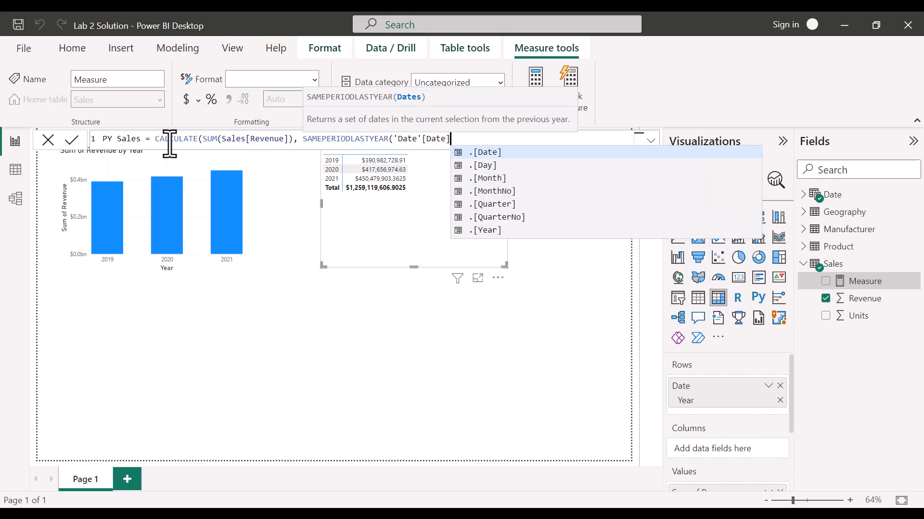
{"action": "type", "text": ")"}
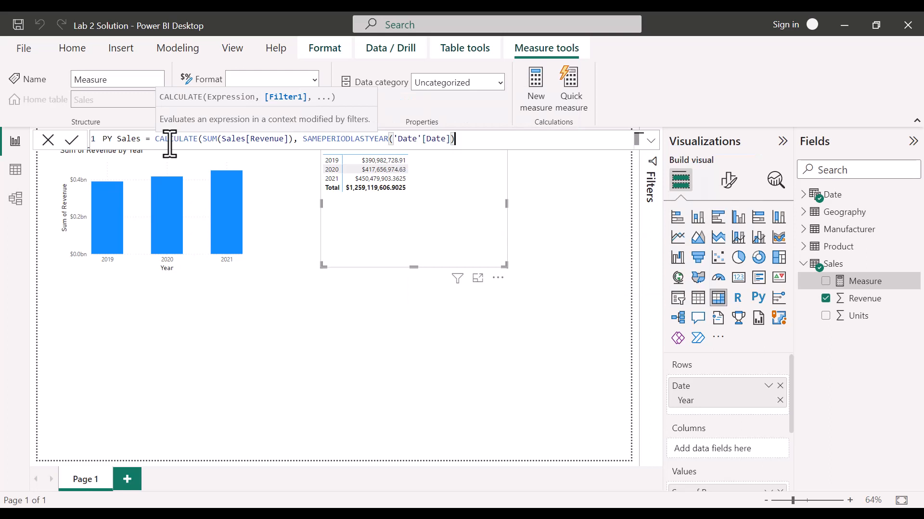
{"action": "type", "text": ")"}
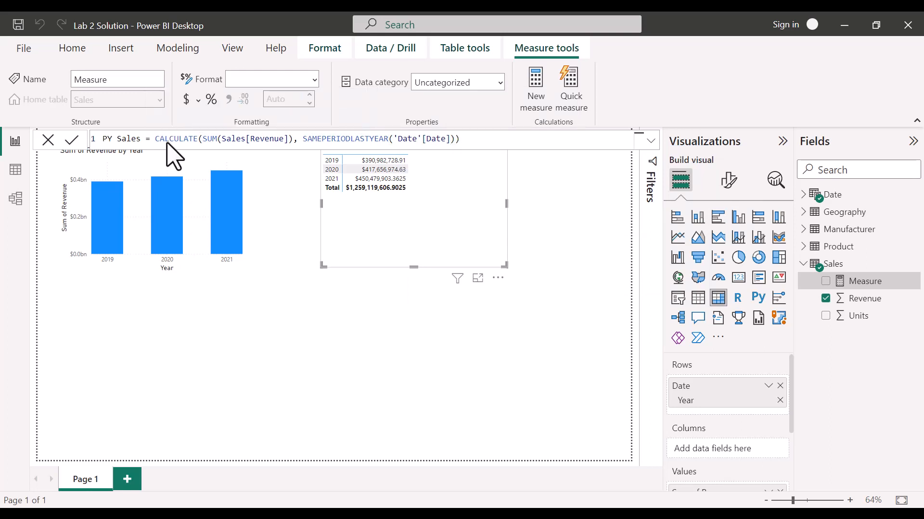
{"action": "key", "text": "Return"}
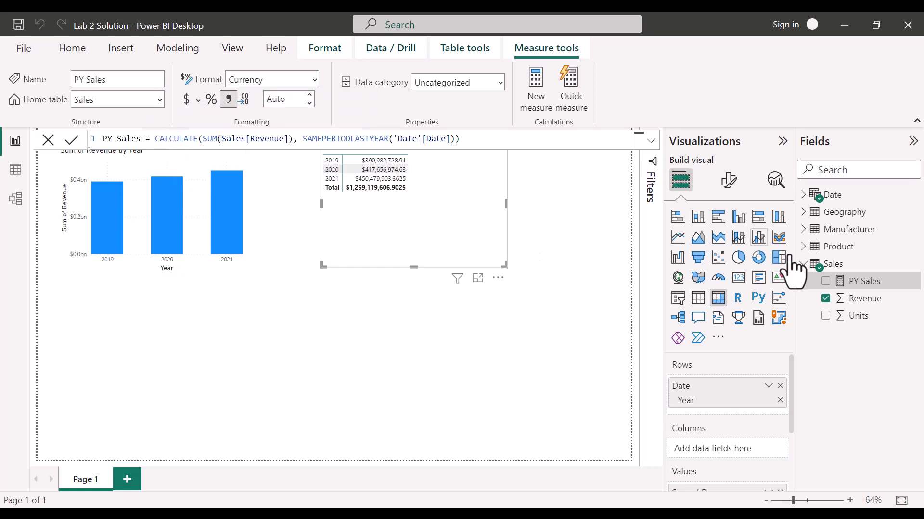
Add PY Sales to the matrix values below Sum of Revenue and widen the matrix slightly
{"action": "scroll", "coordinate": [701, 426], "scroll_direction": "down", "scroll_amount": 2}
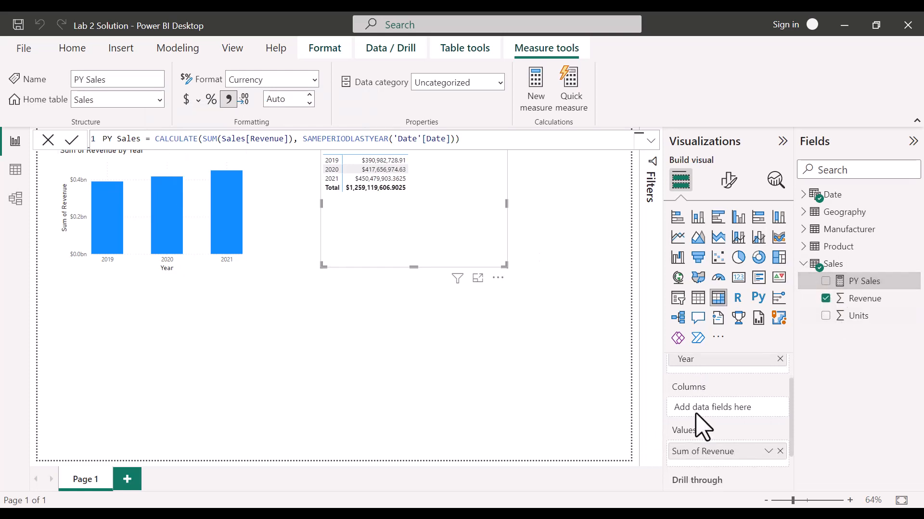
{"action": "scroll", "coordinate": [700, 428], "scroll_direction": "up", "scroll_amount": 2}
{"action": "scroll", "coordinate": [702, 426], "scroll_direction": "down", "scroll_amount": 2}
{"action": "scroll", "coordinate": [702, 425], "scroll_direction": "up", "scroll_amount": 1}
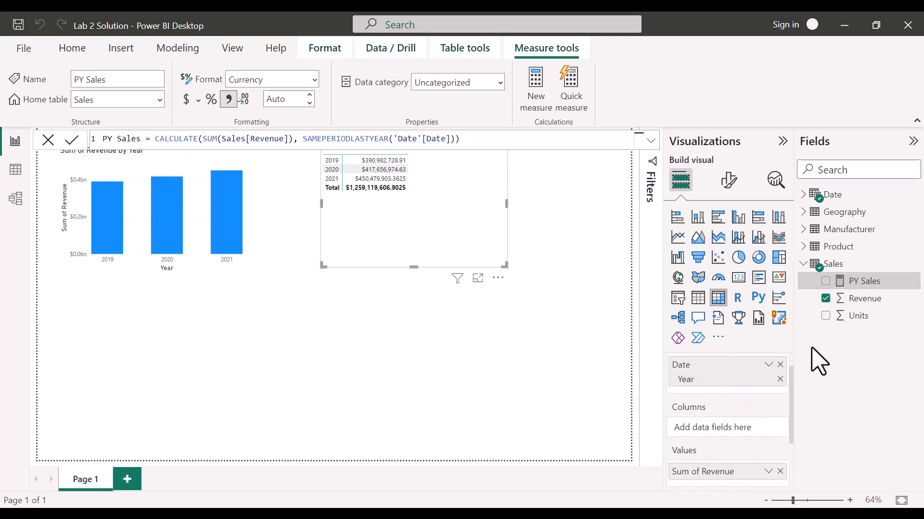
{"action": "left_click_drag", "start_coordinate": [864, 280], "coordinate": [731, 455]}
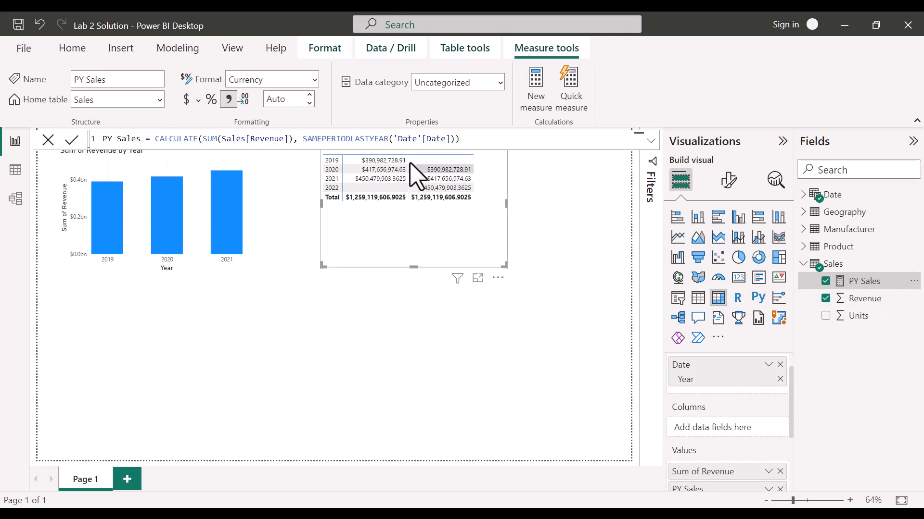
{"action": "left_click", "coordinate": [48, 140]}
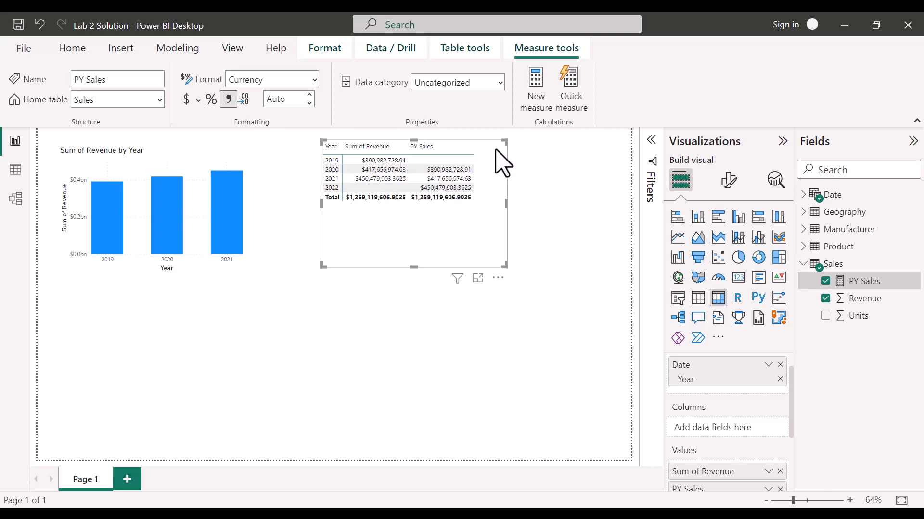
{"action": "left_click_drag", "start_coordinate": [506, 203], "coordinate": [535, 200]}
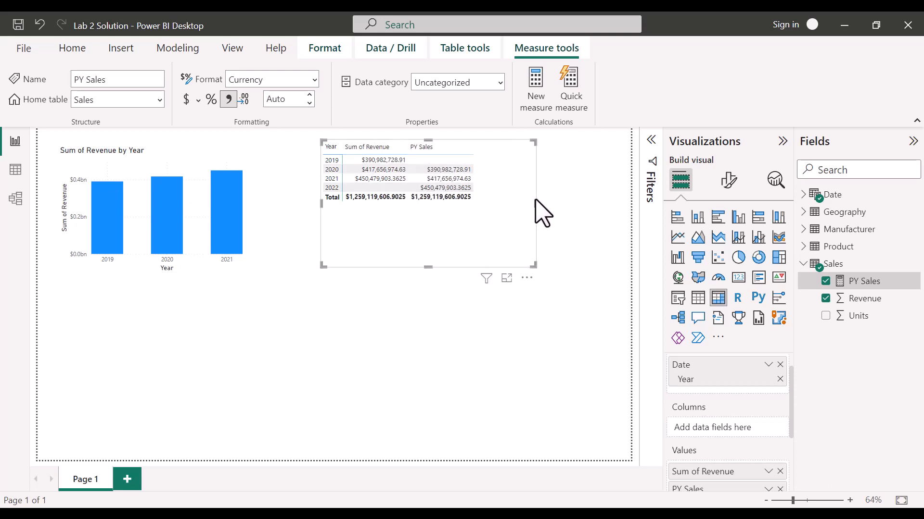
Create another new measure in the Sales table and name it %Growth
{"action": "right_click", "coordinate": [849, 284]}
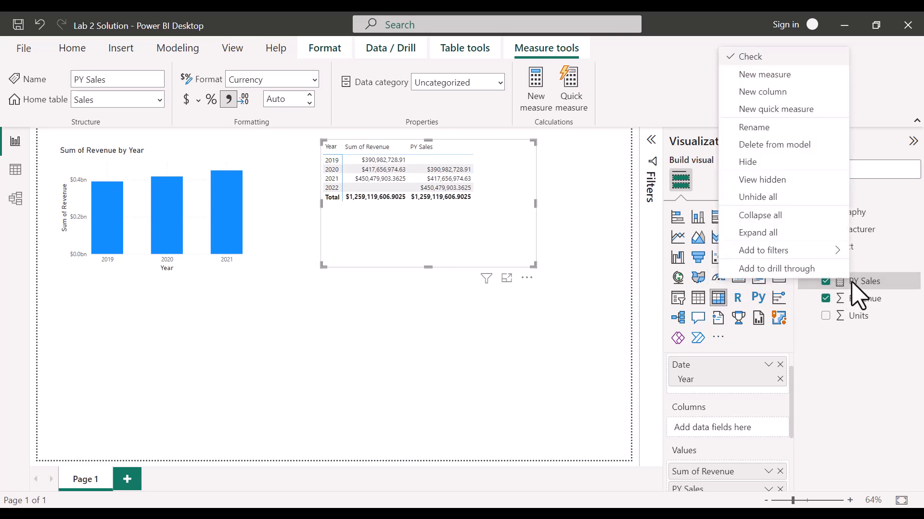
{"action": "left_click", "coordinate": [781, 76]}
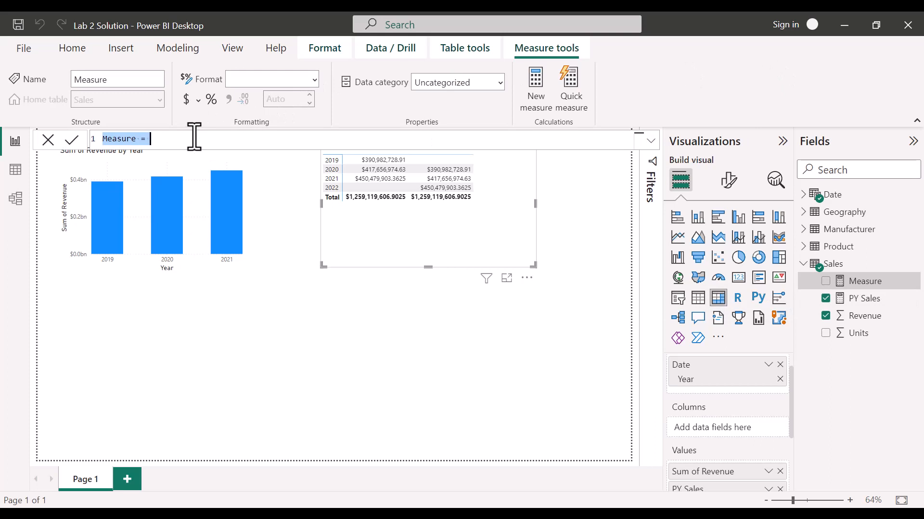
{"action": "type", "text": "%Growth"}
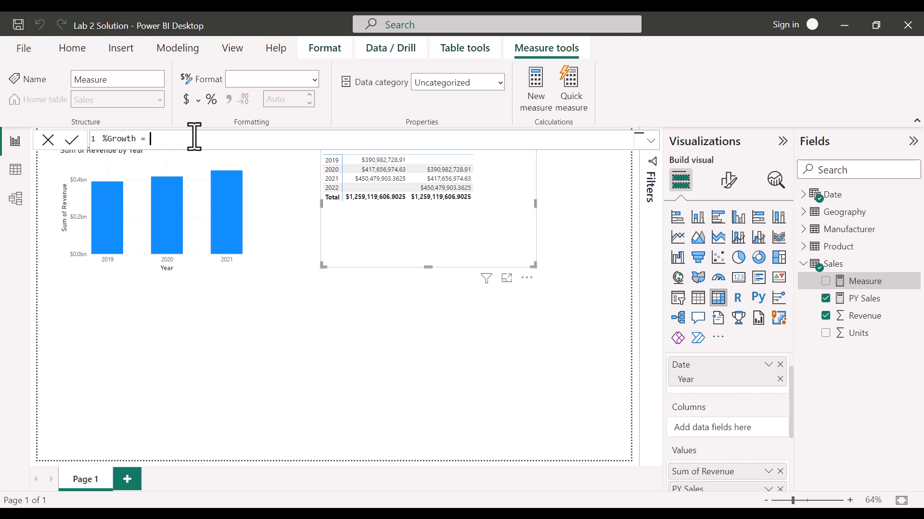
Enter SUM(Sales[Revenue])-[PY Sales] as the expression of the %Growth measure
{"action": "type", "text": "sum"}
{"action": "key", "text": "Tab"}
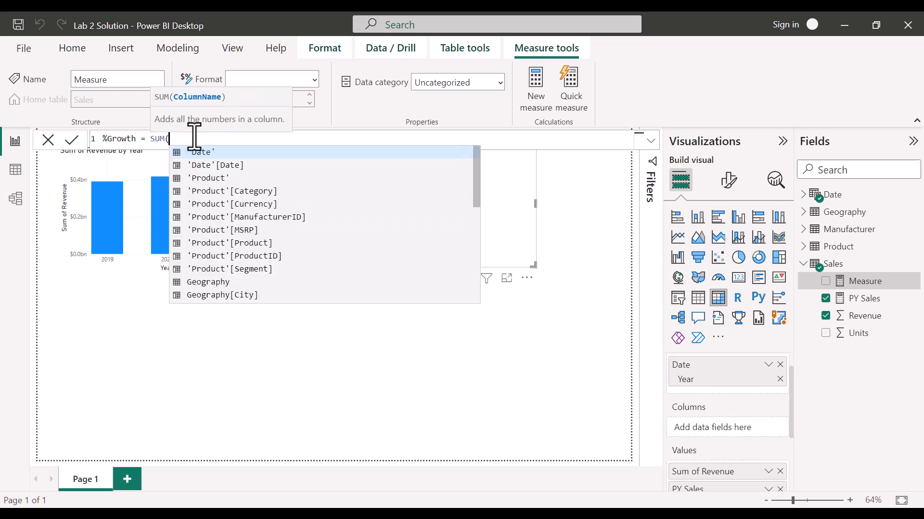
{"action": "type", "text": "ales[rev"}
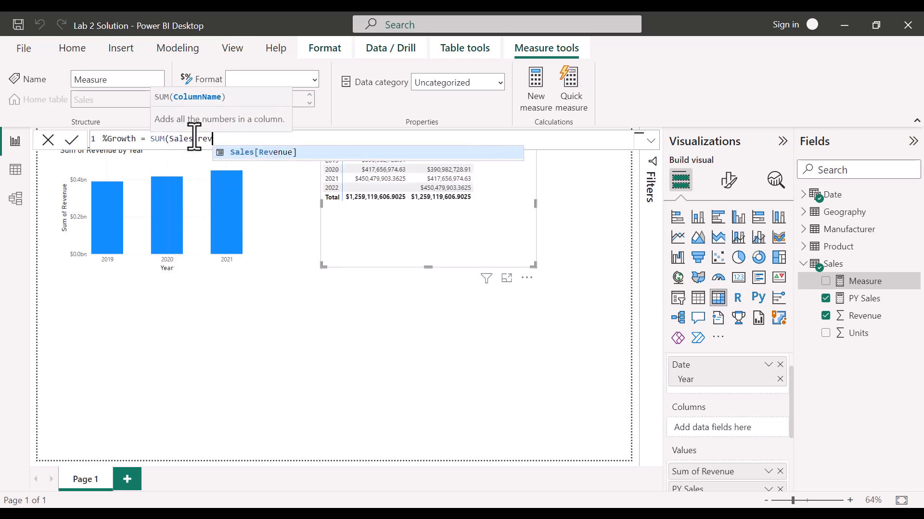
{"action": "key", "text": "Tab"}
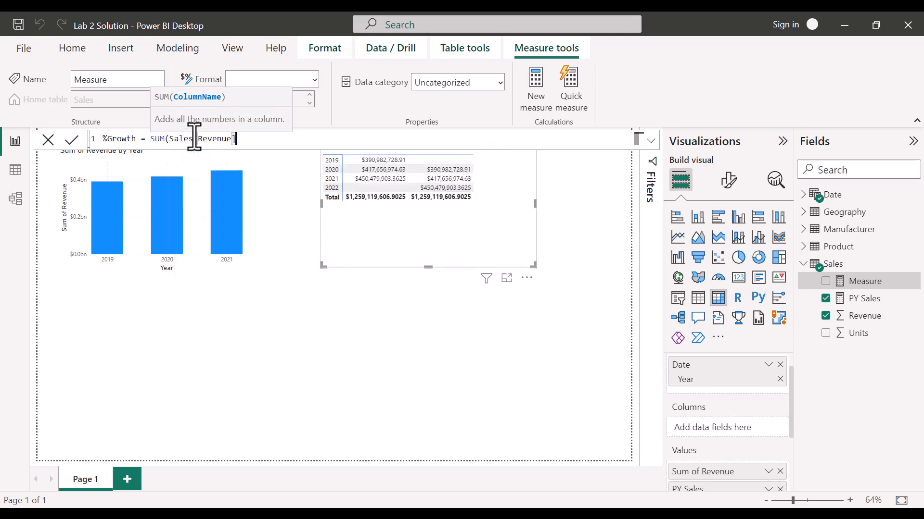
{"action": "type", "text": ")"}
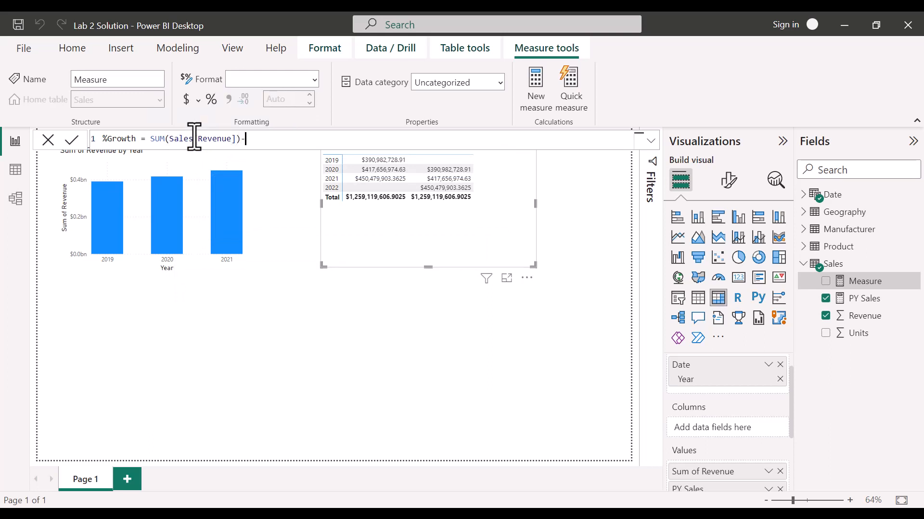
{"action": "type", "text": "-P"}
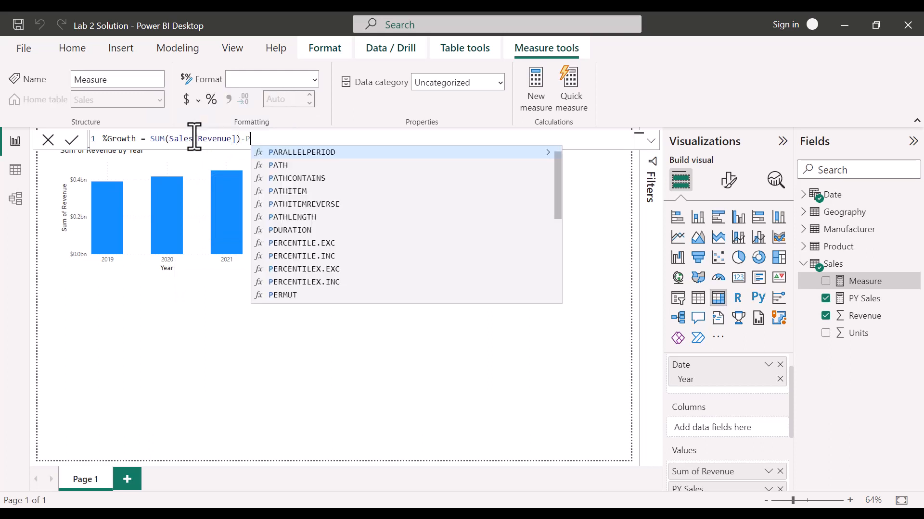
{"action": "type", "text": "y"}
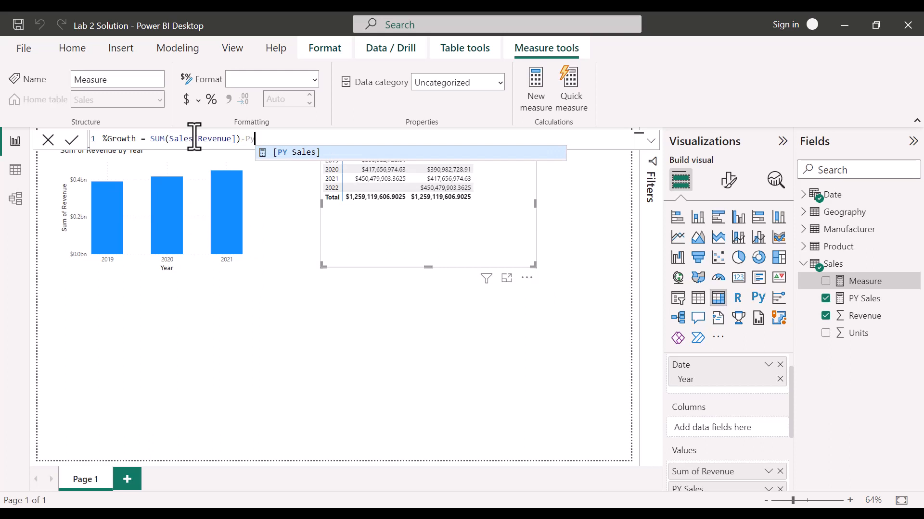
{"action": "key", "text": "Tab"}
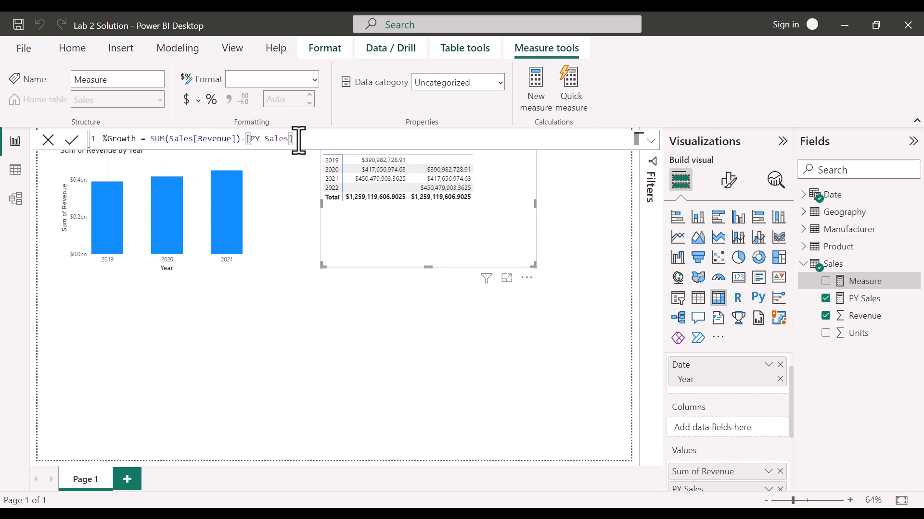
Wrap the %Growth expression in DIVIDE as the numerator, with [PY Sales] as the denominator, and commit the measure
{"action": "left_click", "coordinate": [152, 139], "text": "shift"}
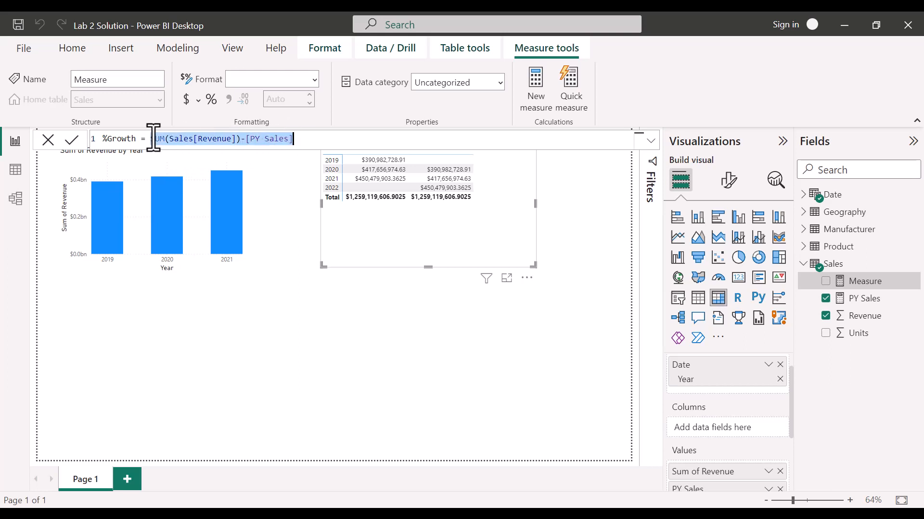
{"action": "left_click", "coordinate": [152, 139]}
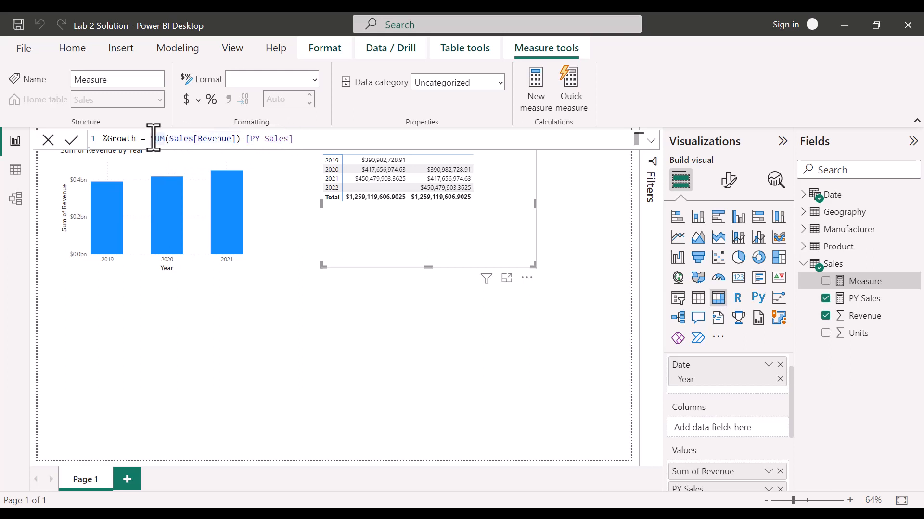
{"action": "type", "text": "divid"}
{"action": "key", "text": "Tab"}
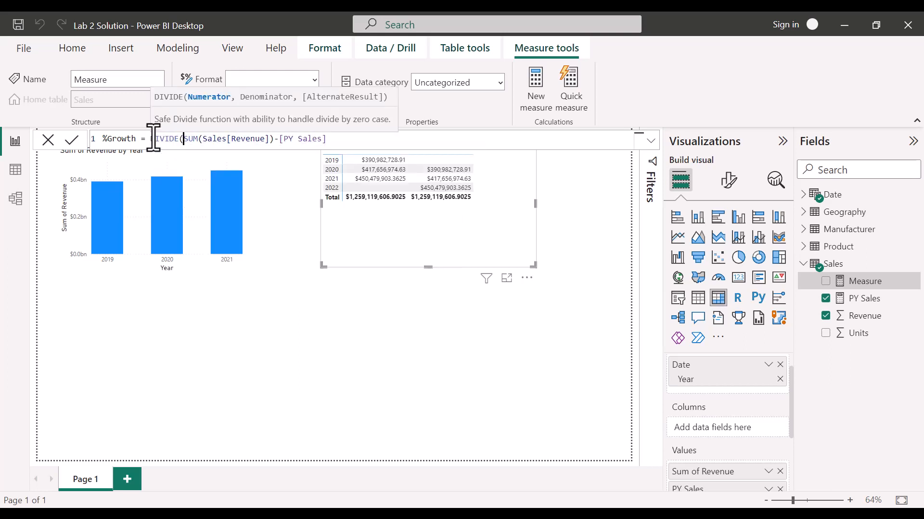
{"action": "left_click", "coordinate": [344, 139]}
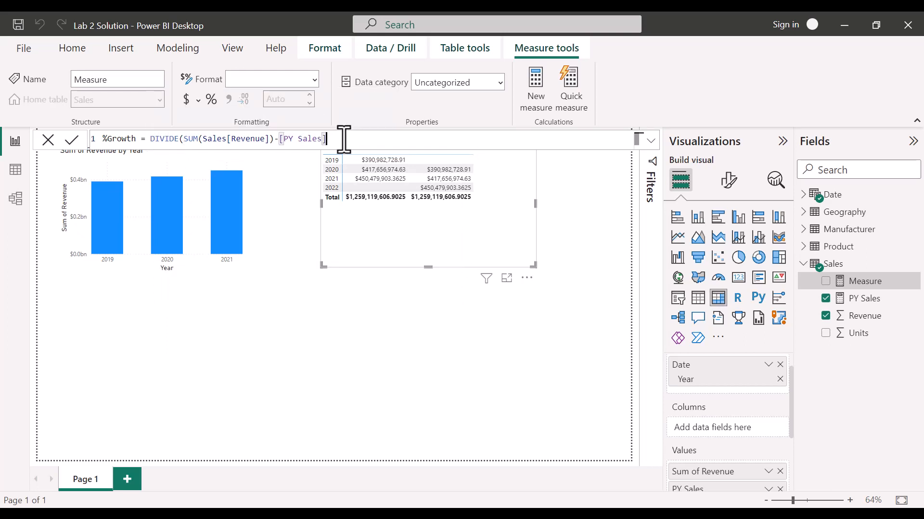
{"action": "type", "text": ", py"}
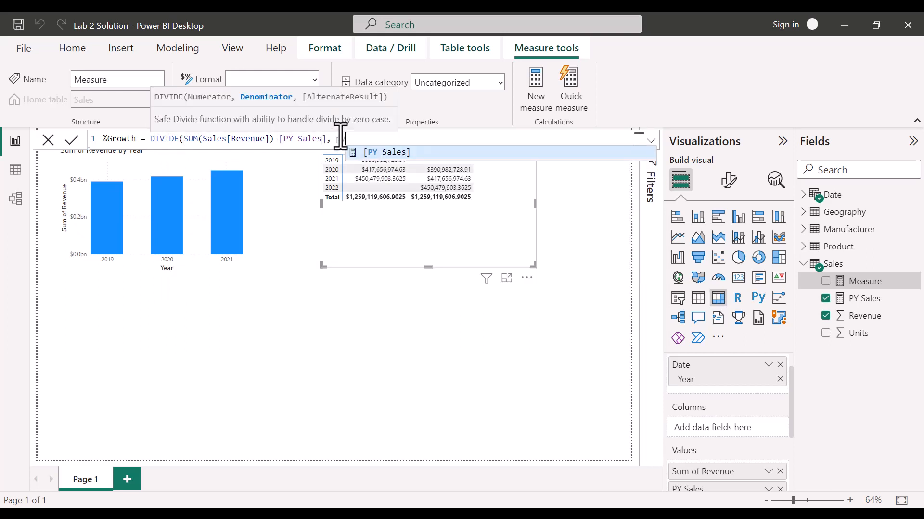
{"action": "key", "text": "Tab"}
{"action": "type", "text": ")"}
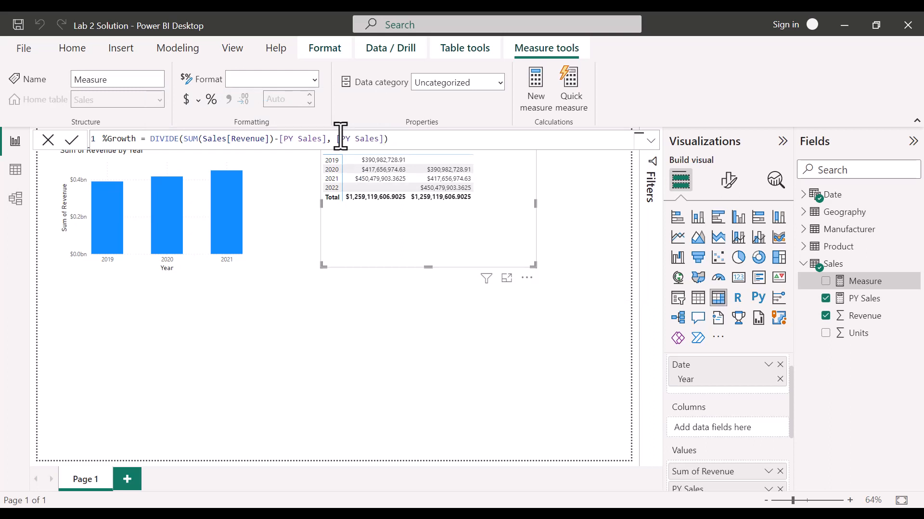
{"action": "key", "text": "Return"}
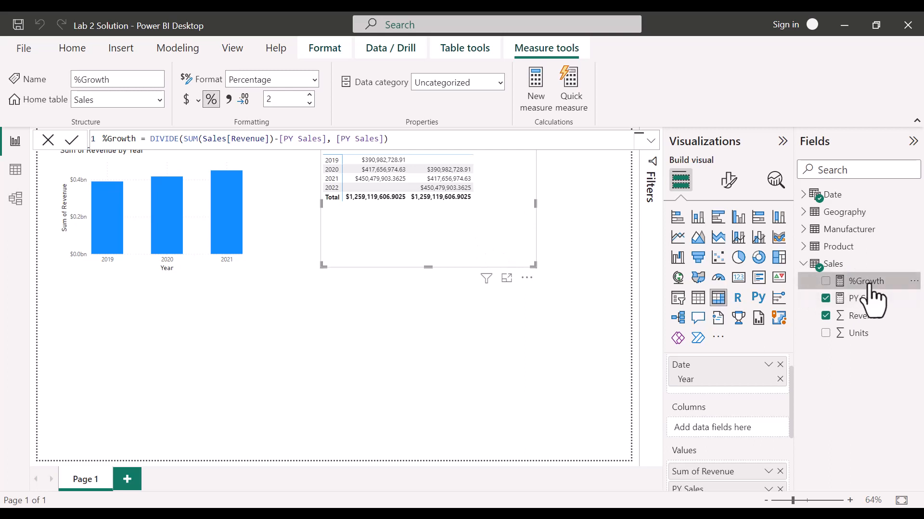
Add %Growth to the matrix values below PY Sales and exclude the 2022 row from the matrix
{"action": "scroll", "coordinate": [738, 406], "scroll_direction": "down", "scroll_amount": 1}
{"action": "left_click_drag", "start_coordinate": [846, 282], "coordinate": [734, 457]}
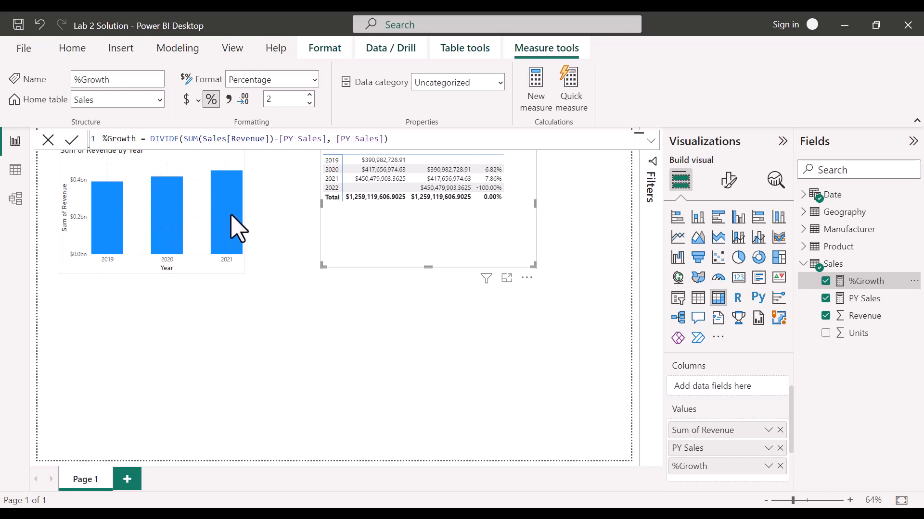
{"action": "mouse_move", "coordinate": [172, 250]}
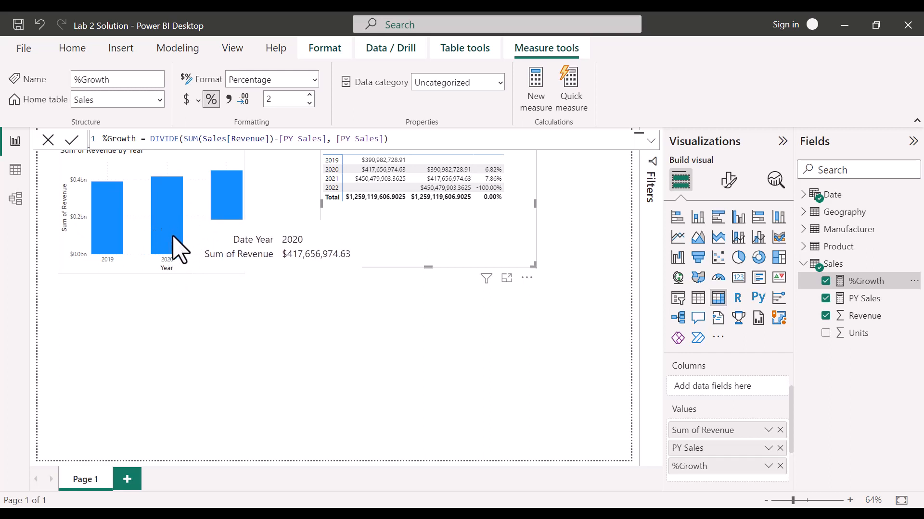
{"action": "right_click", "coordinate": [491, 192]}
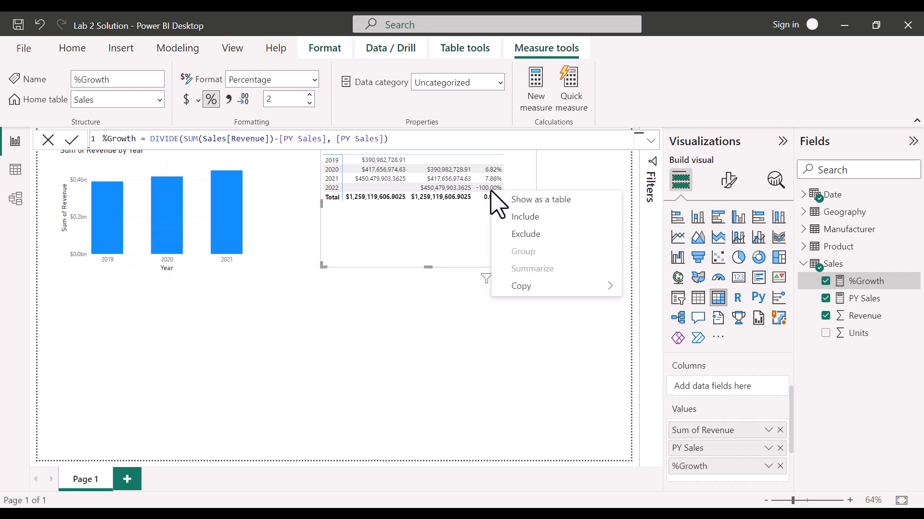
{"action": "left_click", "coordinate": [512, 234]}
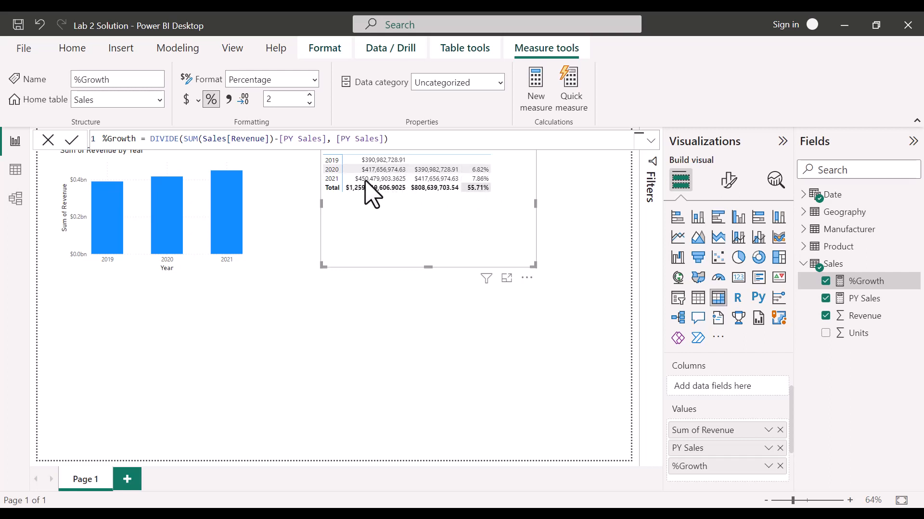
{"action": "left_click", "coordinate": [48, 139]}
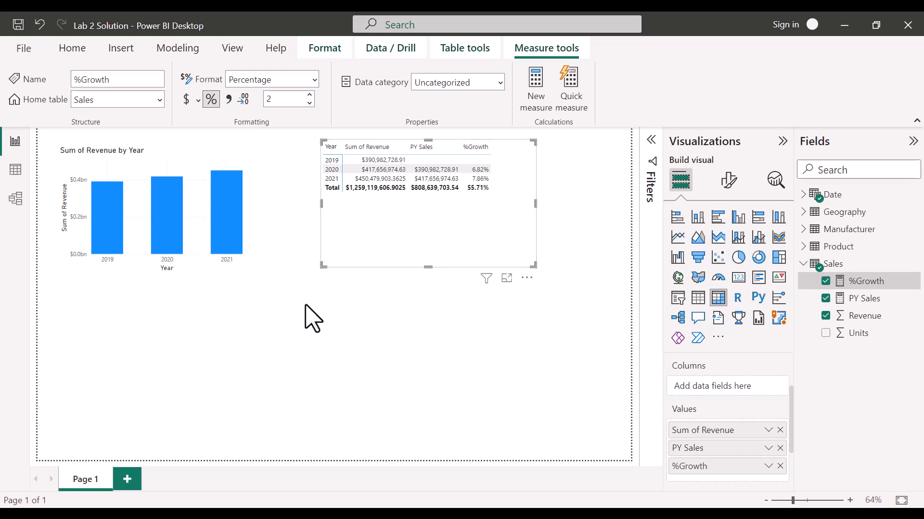
{"action": "left_click", "coordinate": [347, 297]}
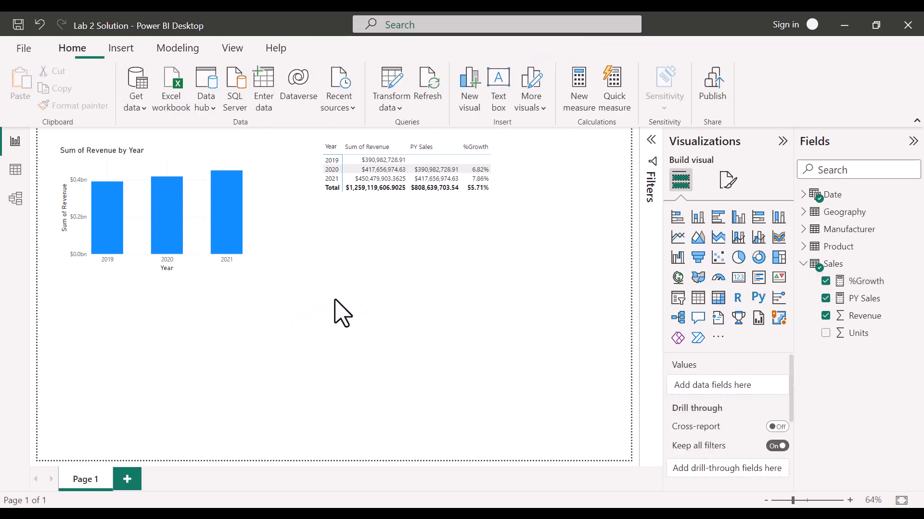
Replace Year with Month from the Date Hierarchy in the matrix rows
{"action": "left_click", "coordinate": [473, 231]}
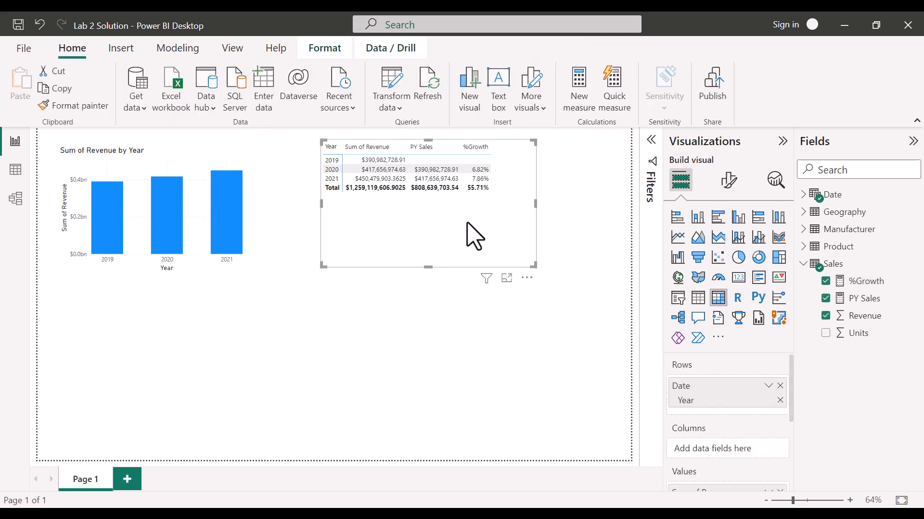
{"action": "scroll", "coordinate": [759, 389], "scroll_direction": "down", "scroll_amount": 1}
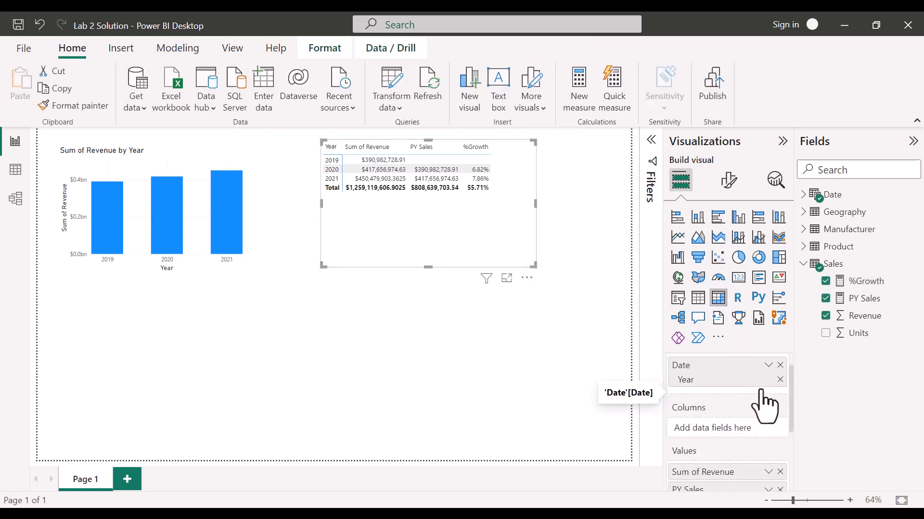
{"action": "scroll", "coordinate": [760, 392], "scroll_direction": "up", "scroll_amount": 1}
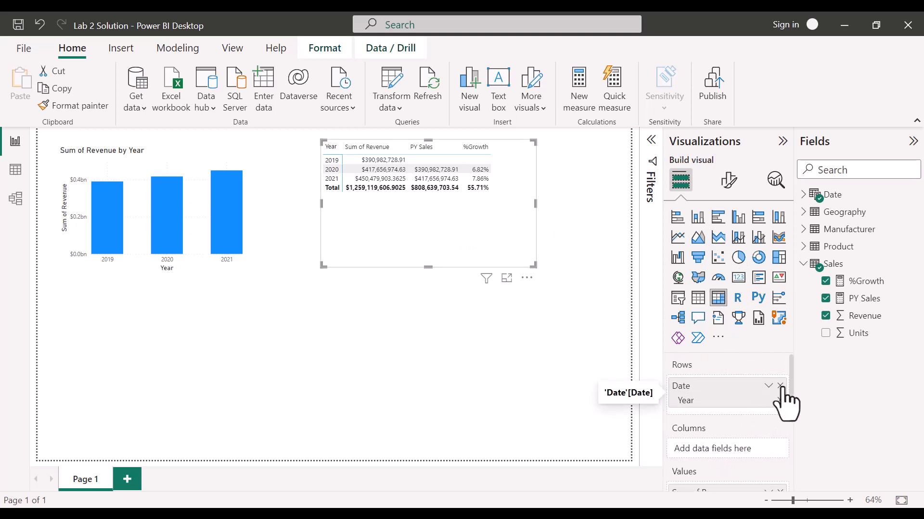
{"action": "left_click", "coordinate": [779, 385]}
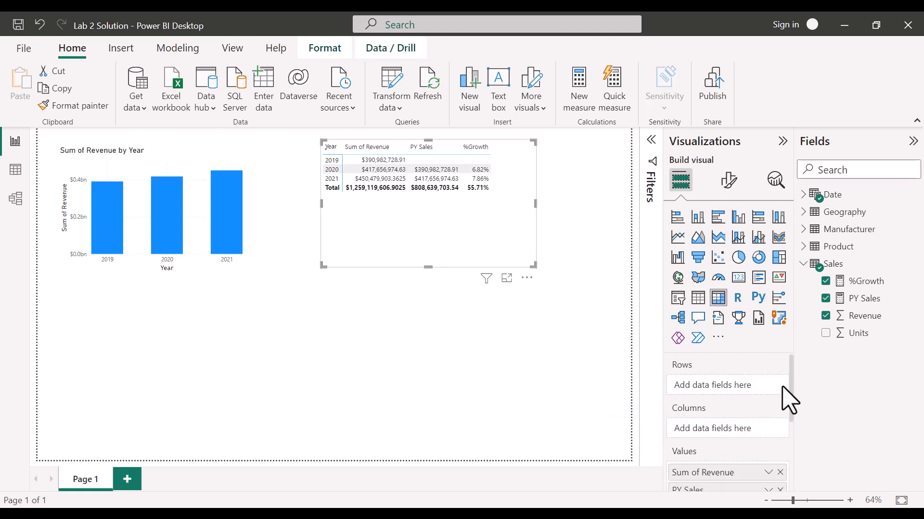
{"action": "left_click", "coordinate": [803, 194]}
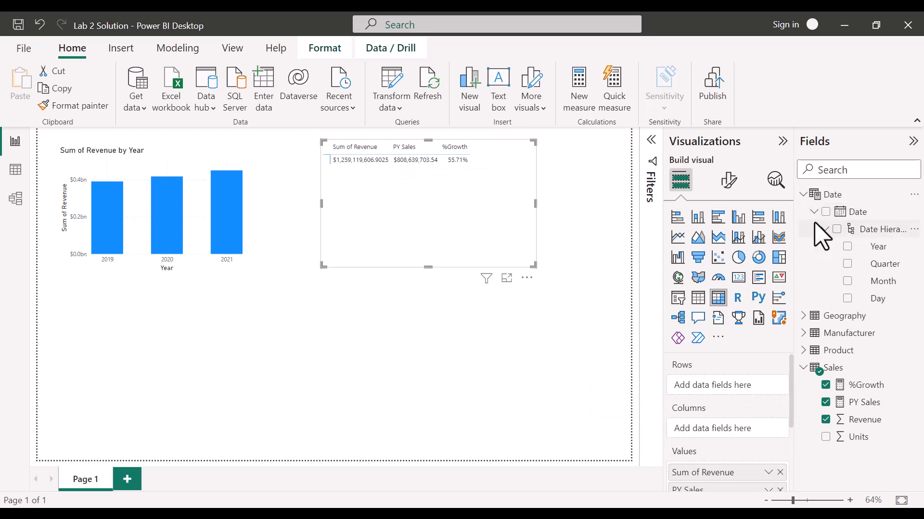
{"action": "left_click_drag", "start_coordinate": [880, 283], "coordinate": [740, 392]}
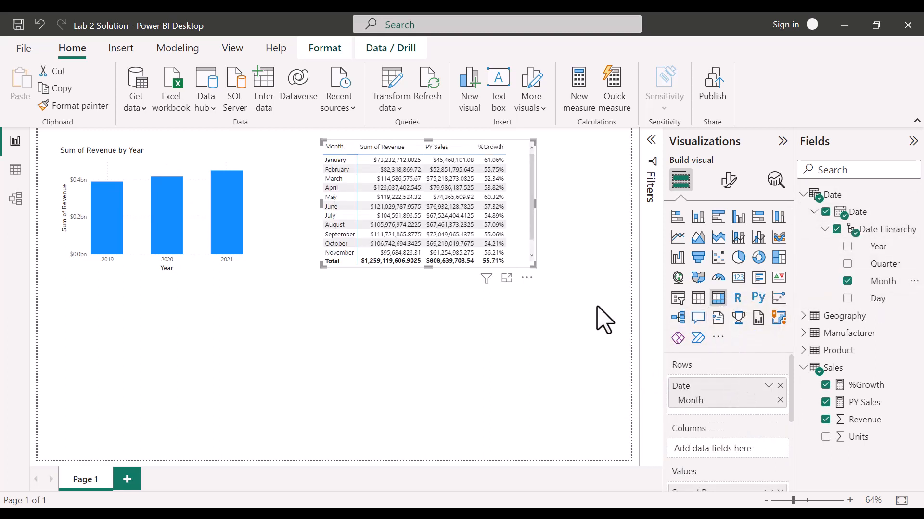
Enlarge the matrix slightly to fit all months and filter it by the 2021 column of the revenue chart
{"action": "left_click_drag", "start_coordinate": [536, 268], "coordinate": [542, 288]}
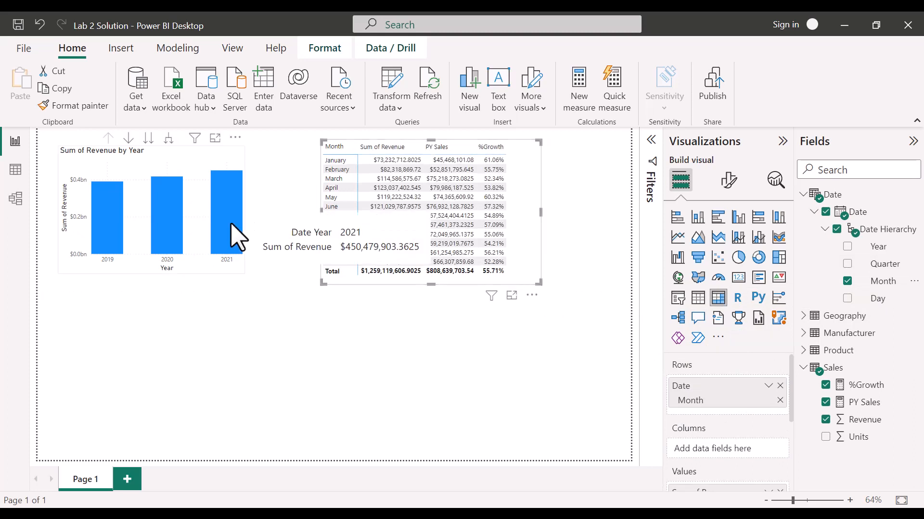
{"action": "left_click", "coordinate": [234, 236]}
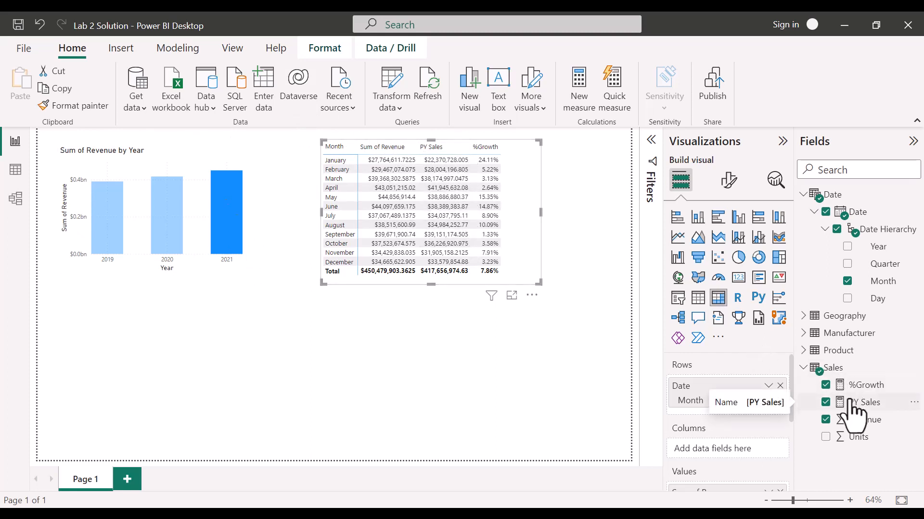
Copy the entire PY Sales measure definition and leave the formula without changing it
{"action": "left_click", "coordinate": [914, 403]}
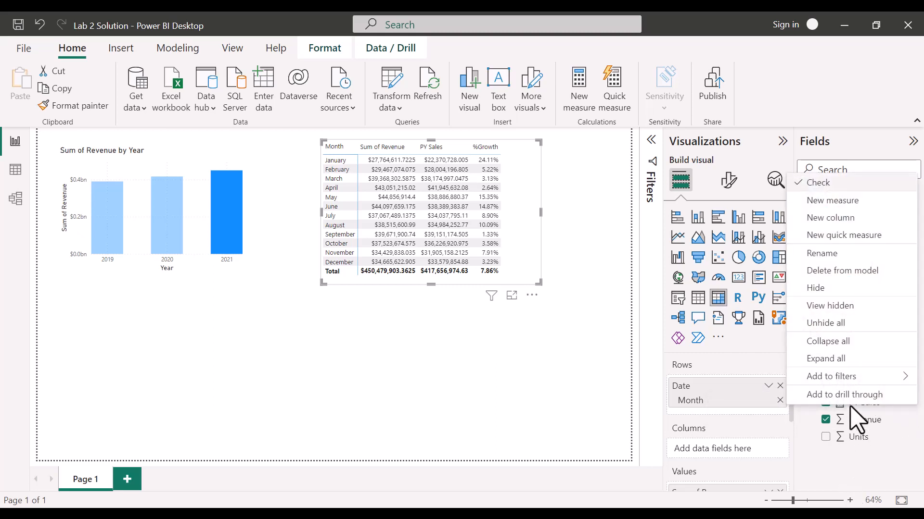
{"action": "left_click", "coordinate": [852, 423]}
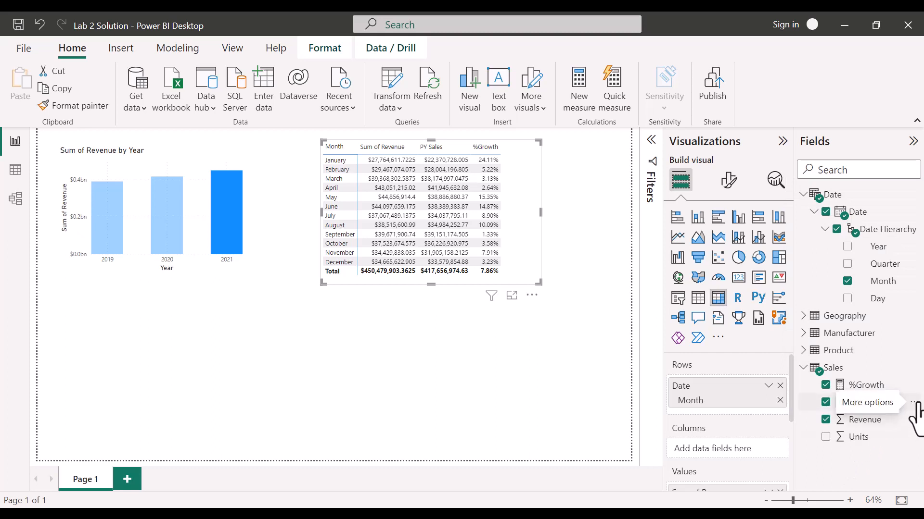
{"action": "left_click", "coordinate": [885, 404]}
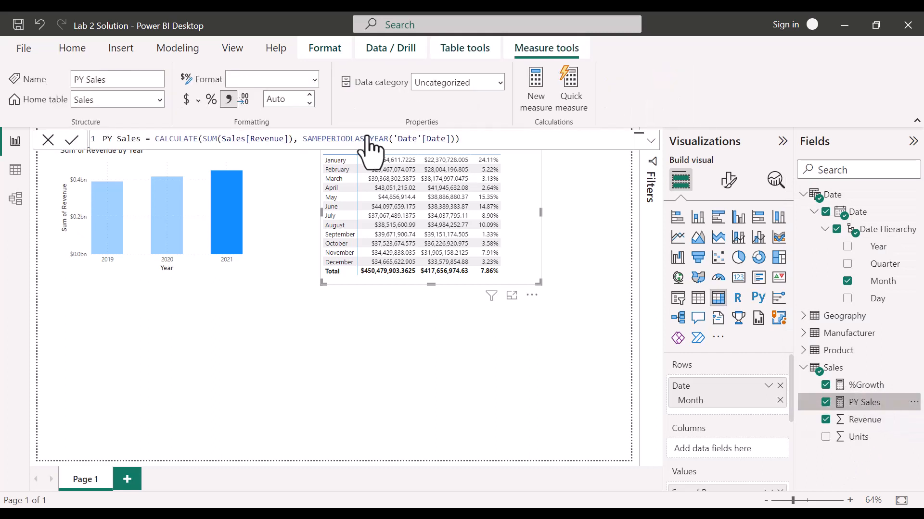
{"action": "left_click_drag", "start_coordinate": [482, 140], "coordinate": [98, 144]}
{"action": "left_click", "coordinate": [48, 140]}
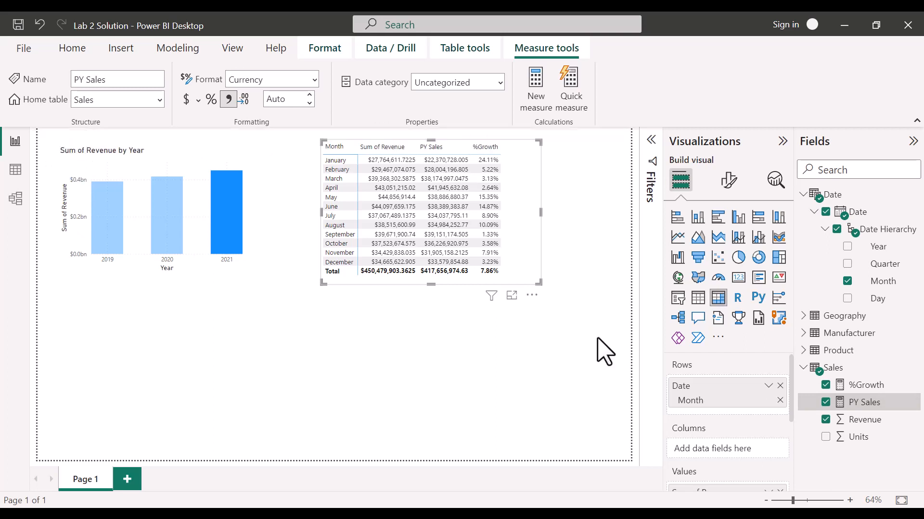
Create another new measure in the Sales table and paste the copied PY Sales definition over its default text
{"action": "right_click", "coordinate": [851, 369]}
{"action": "key", "text": "Escape"}
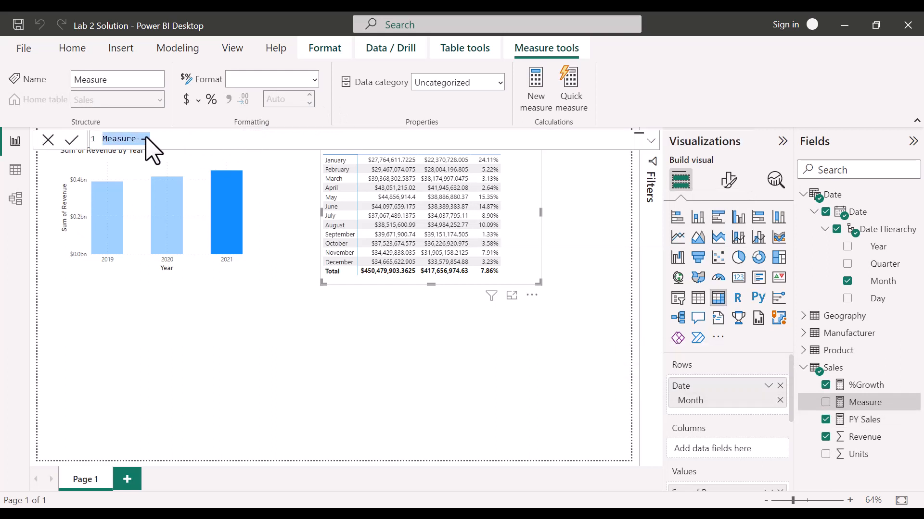
{"action": "type", "text": "PY Sales = CALCULATE(SUM(Sales[Revenue]), SAMEPERIODLASTYEAR('Date'[Date]))"}
Rename the pasted measure to PM Sales at the start of its formula
{"action": "left_click", "coordinate": [138, 139]}
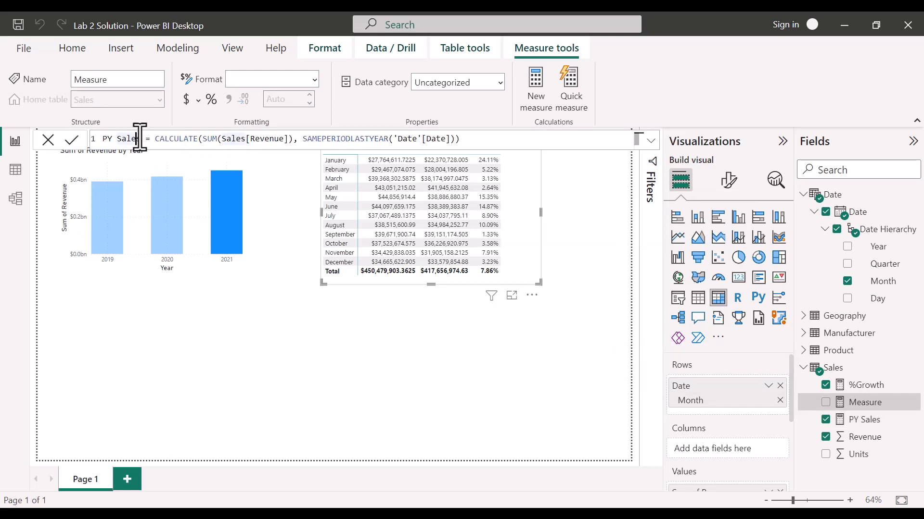
{"action": "key", "text": "BackSpace"}
{"action": "key", "text": "BackSpace"}
{"action": "key", "text": "BackSpace"}
{"action": "key", "text": "BackSpace"}
{"action": "key", "text": "BackSpace"}
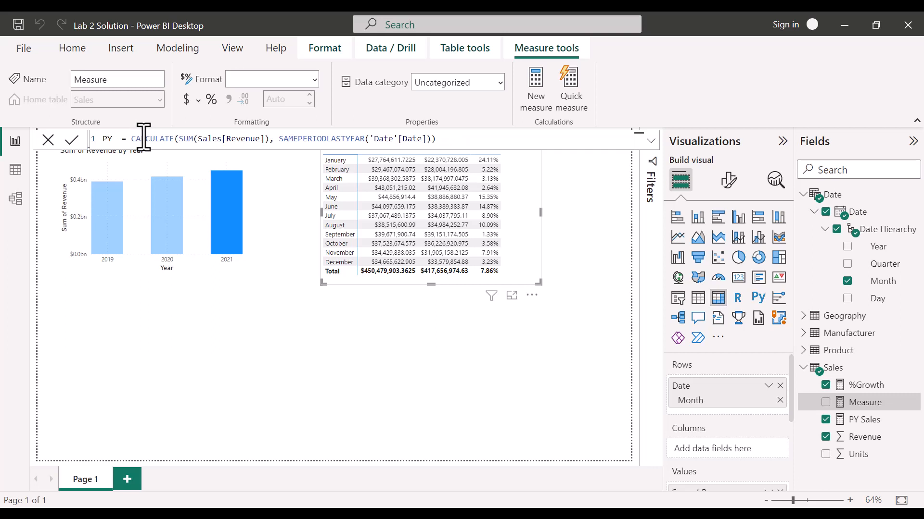
{"action": "type", "text": "Mont"}
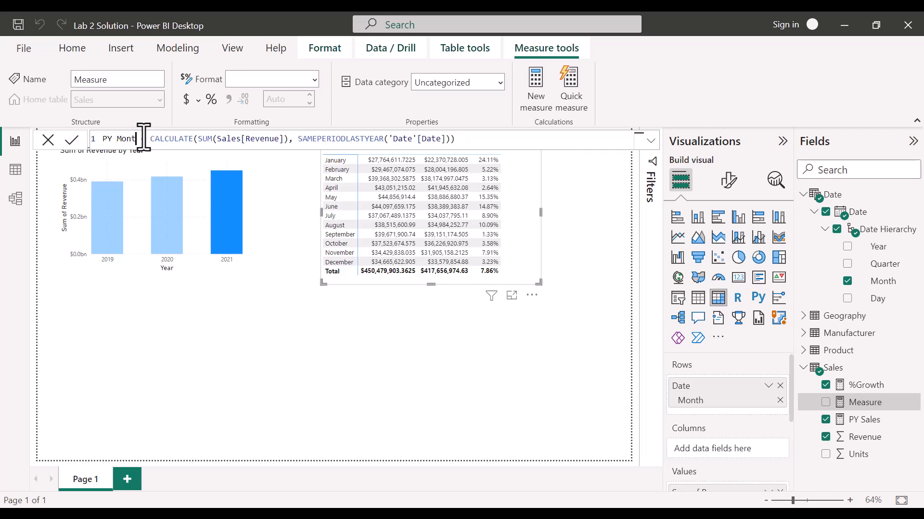
{"action": "key", "text": "BackSpace"}
{"action": "key", "text": "BackSpace"}
{"action": "key", "text": "BackSpace"}
{"action": "type", "text": "M Sales"}
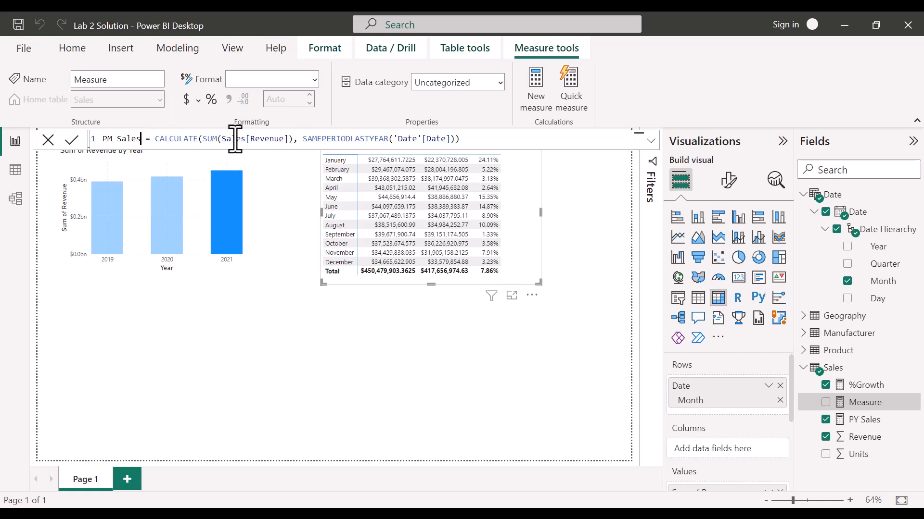
Replace SAMEPERIODLASTYEAR with PREVIOUSMONTH in the PM Sales formula and commit the measure
{"action": "left_click", "coordinate": [392, 139]}
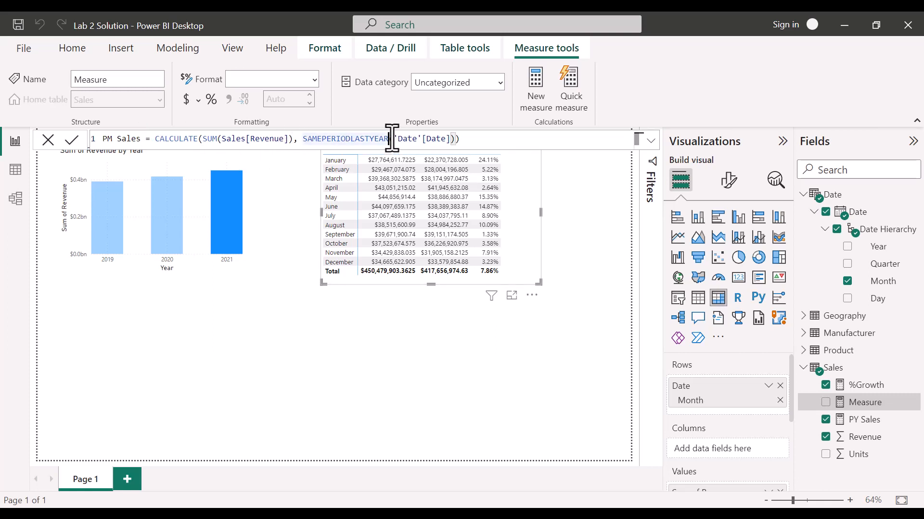
{"action": "key", "text": "ctrl+BackSpace"}
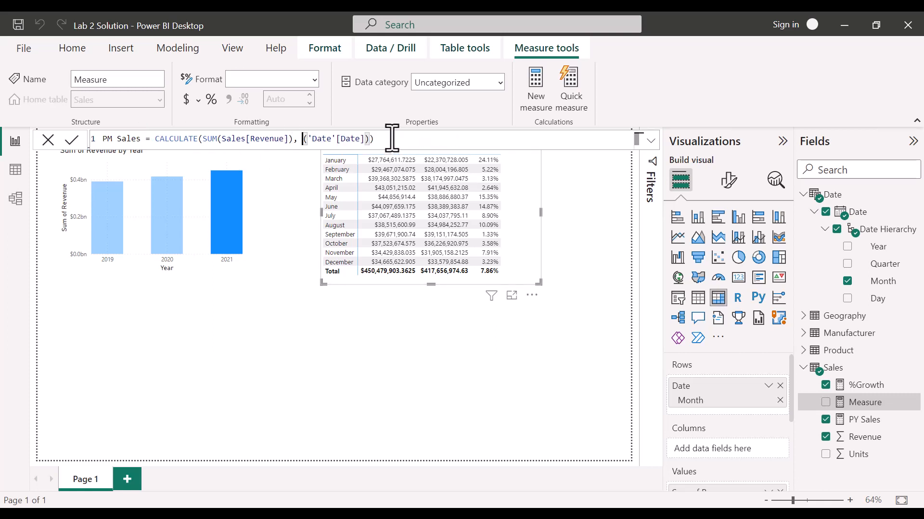
{"action": "type", "text": "prev"}
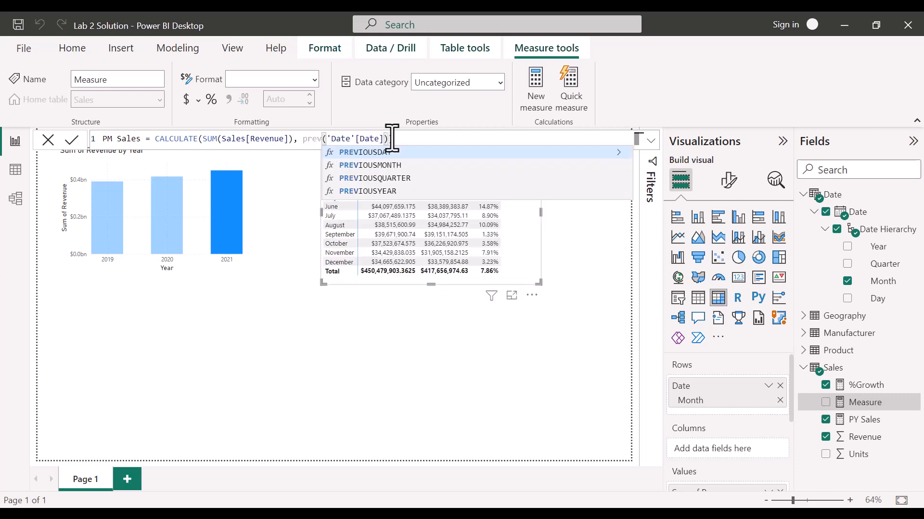
{"action": "left_click", "coordinate": [380, 165]}
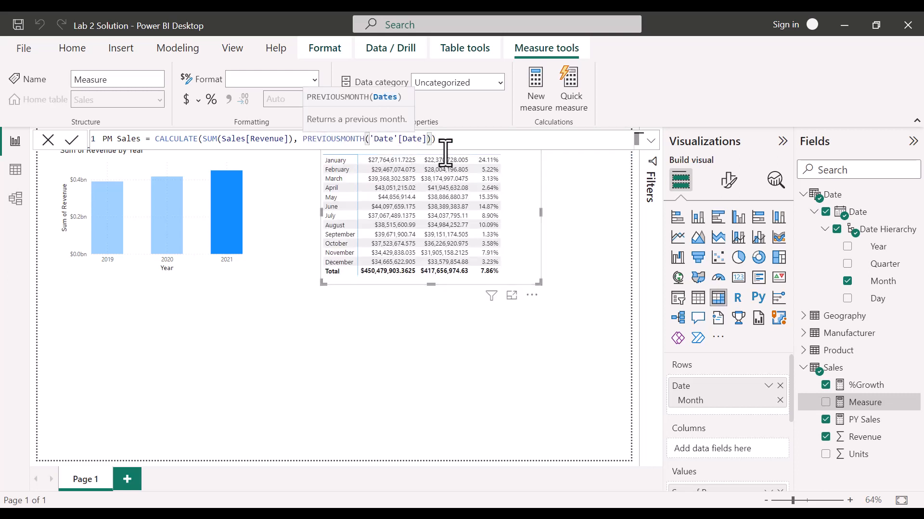
{"action": "left_click", "coordinate": [487, 144]}
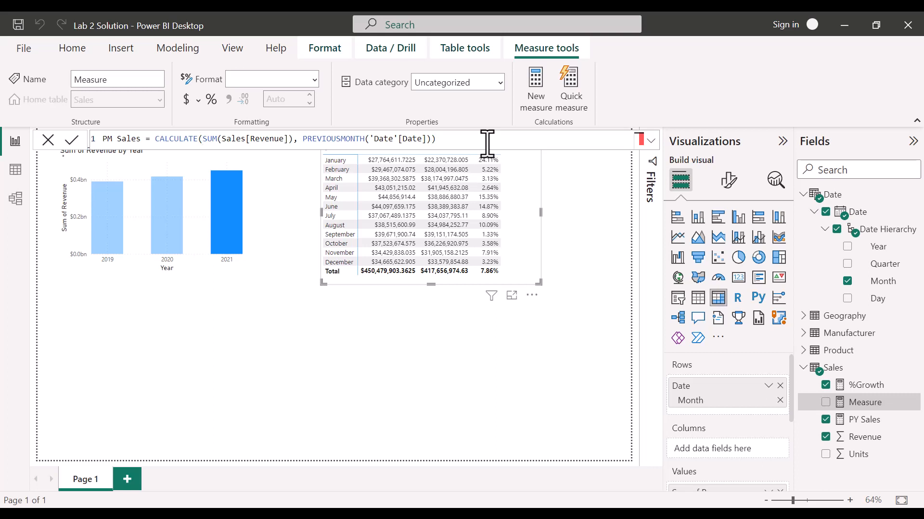
{"action": "key", "text": "Return"}
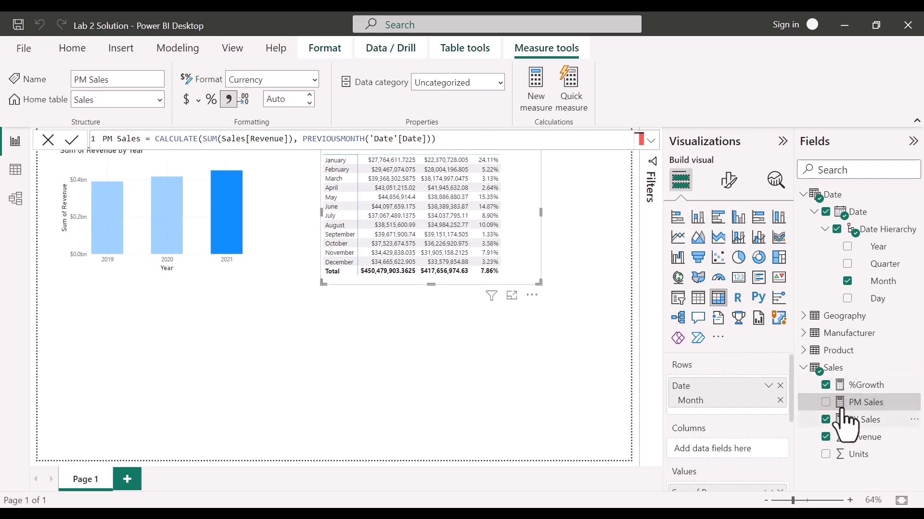
Replace PY Sales and %Growth with PM Sales in the matrix values and close the measure's formula
{"action": "scroll", "coordinate": [750, 464], "scroll_direction": "down", "scroll_amount": 3}
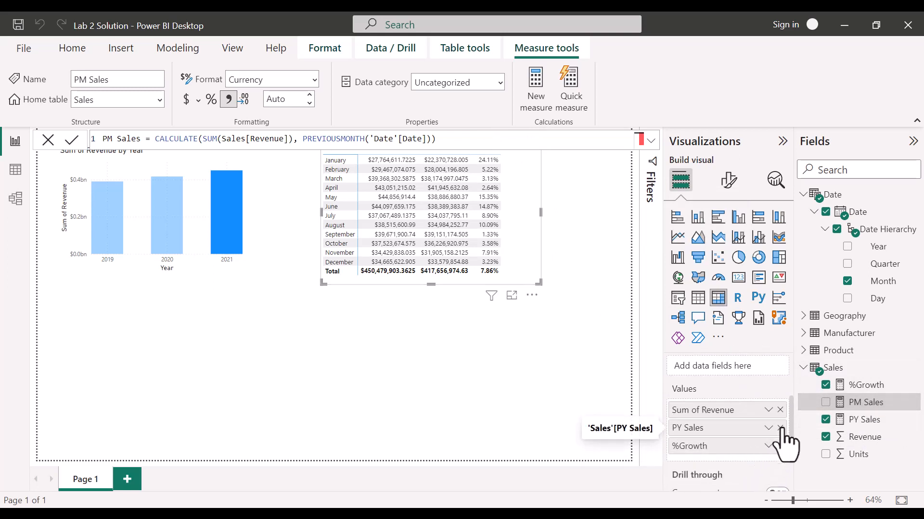
{"action": "left_click_drag", "start_coordinate": [864, 406], "coordinate": [732, 433]}
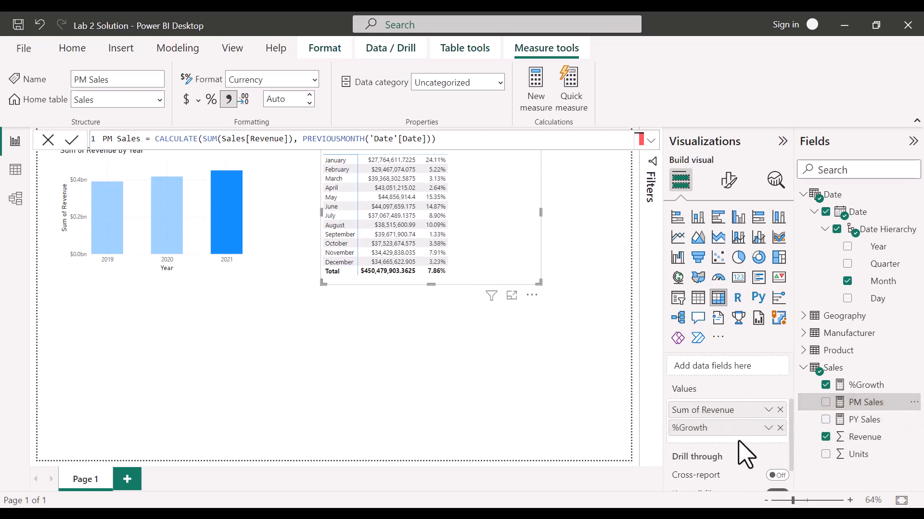
{"action": "left_click", "coordinate": [780, 428]}
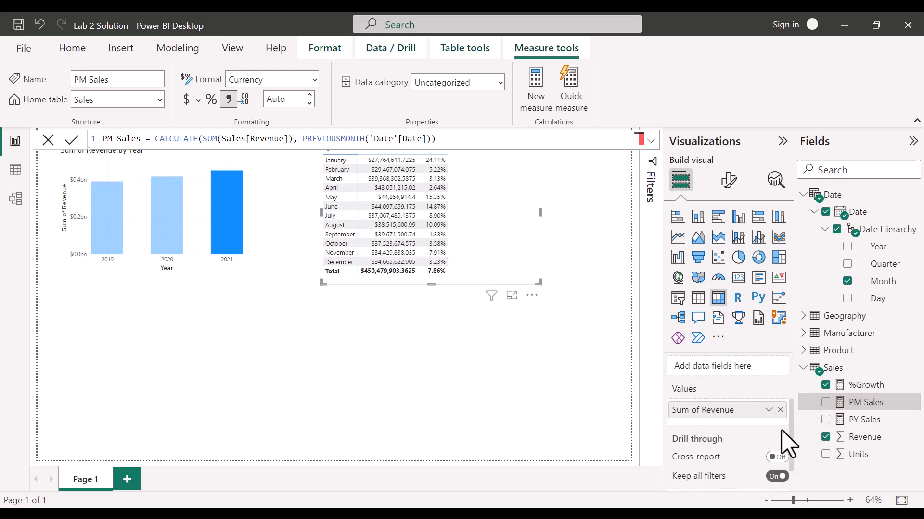
{"action": "left_click_drag", "start_coordinate": [866, 406], "coordinate": [750, 431]}
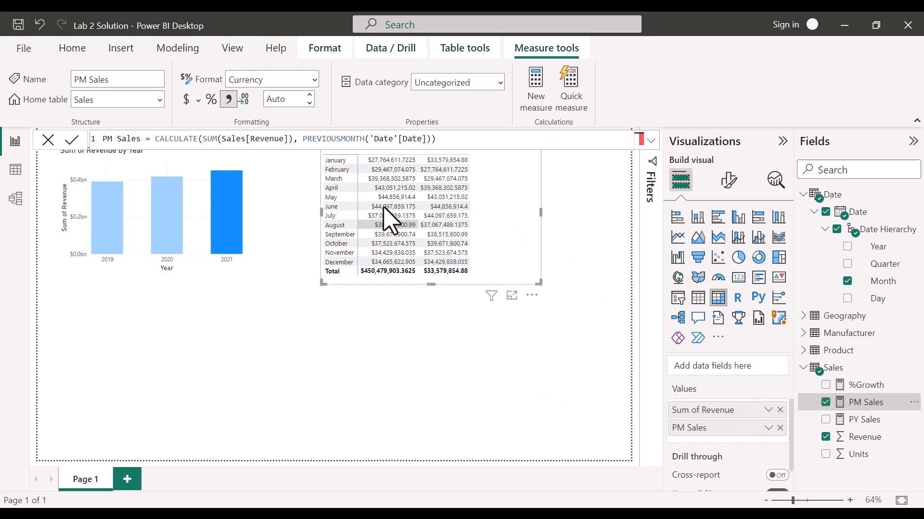
{"action": "left_click", "coordinate": [48, 140]}
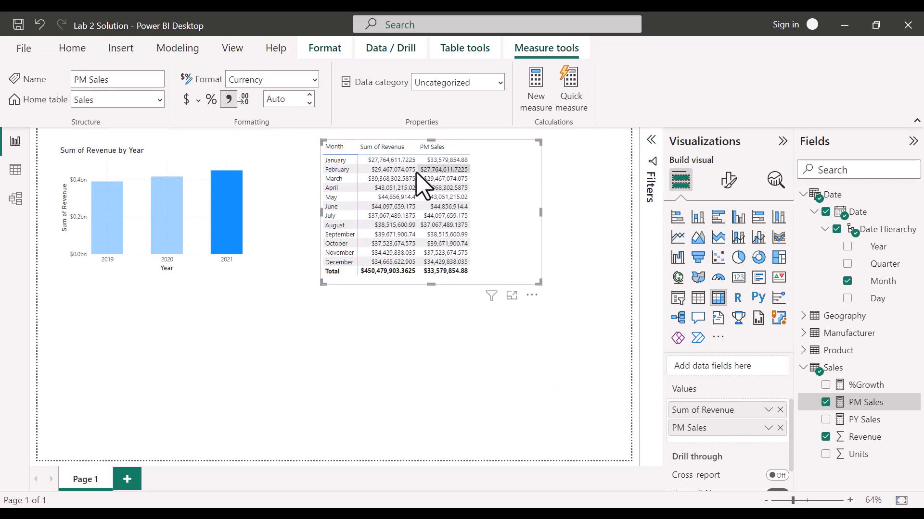